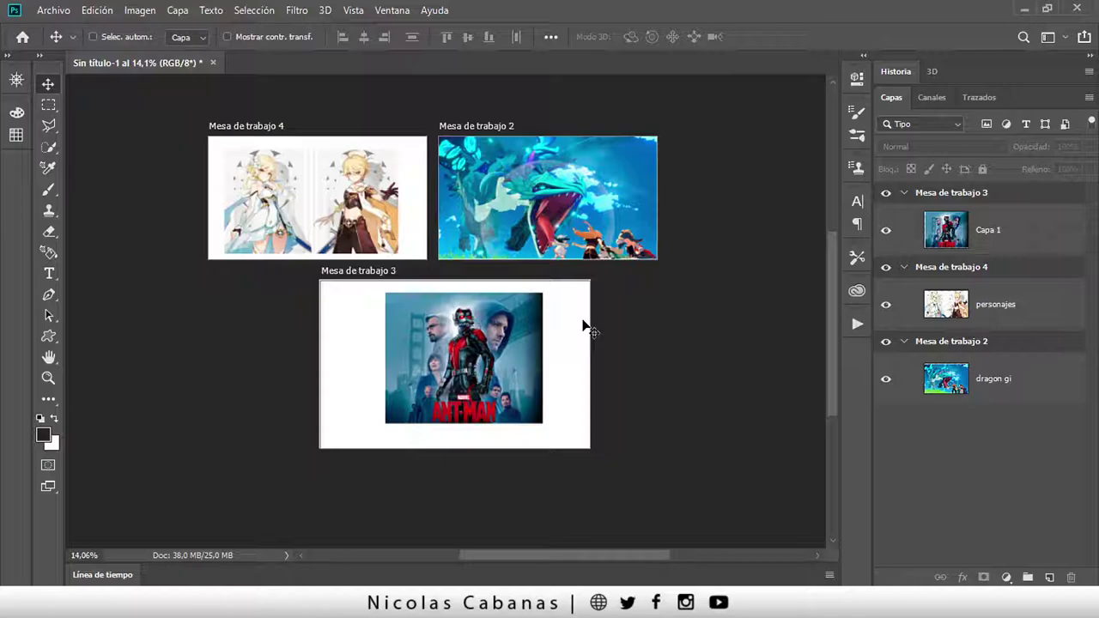
# Step: Dismiss the no-layers error and create a new 1920 × 1080 document with artboards enabled
pyautogui.click(642, 356)
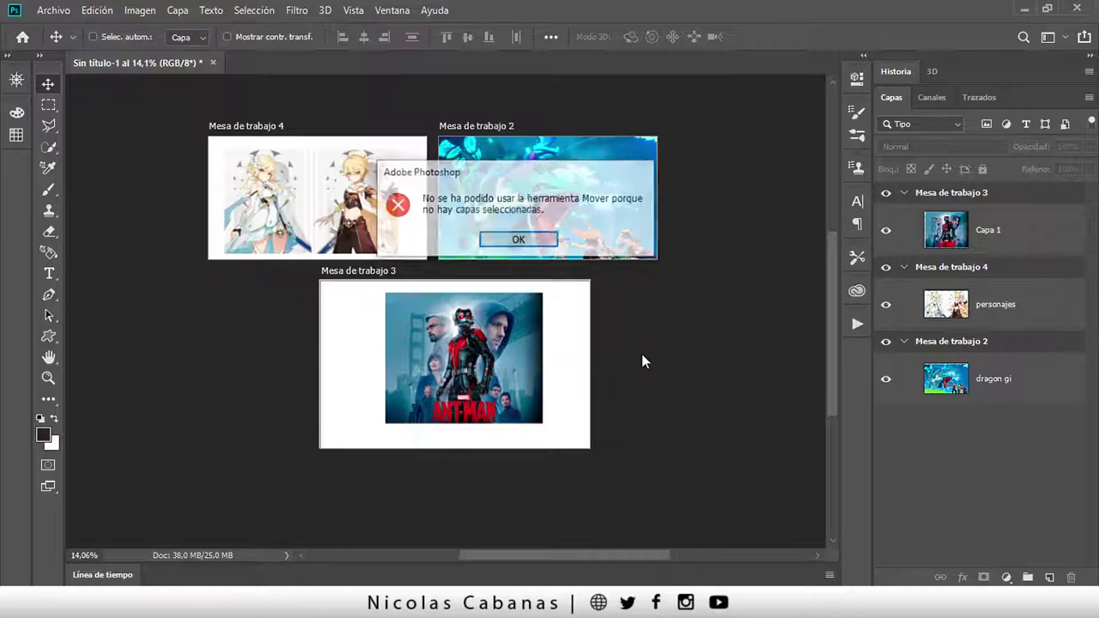
pyautogui.click(534, 242)
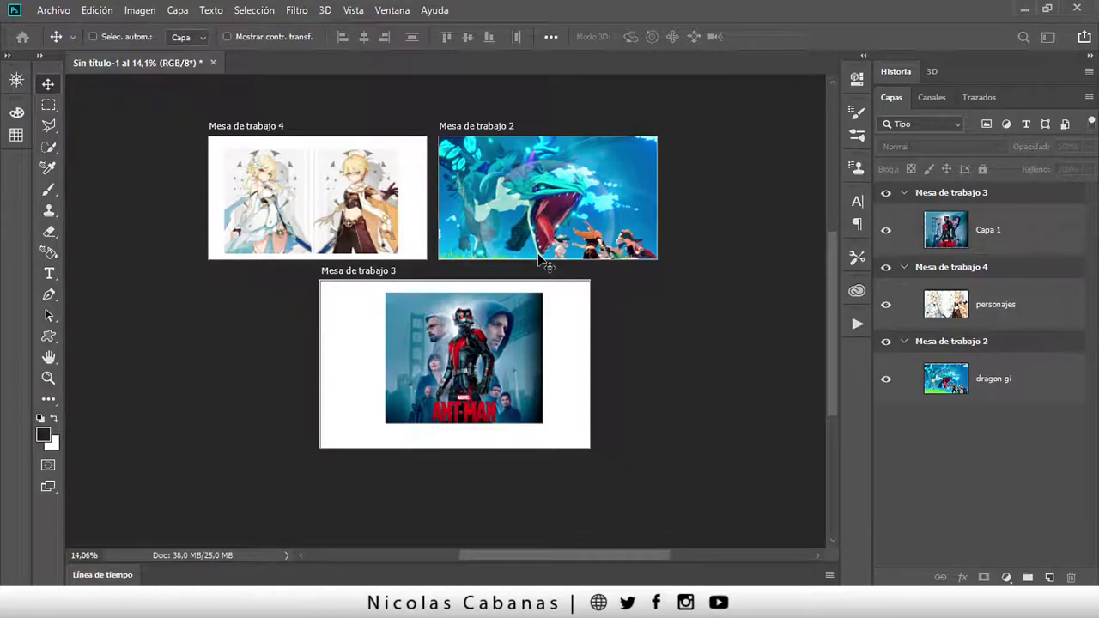
pyautogui.hotkey('ctrl', 'n')
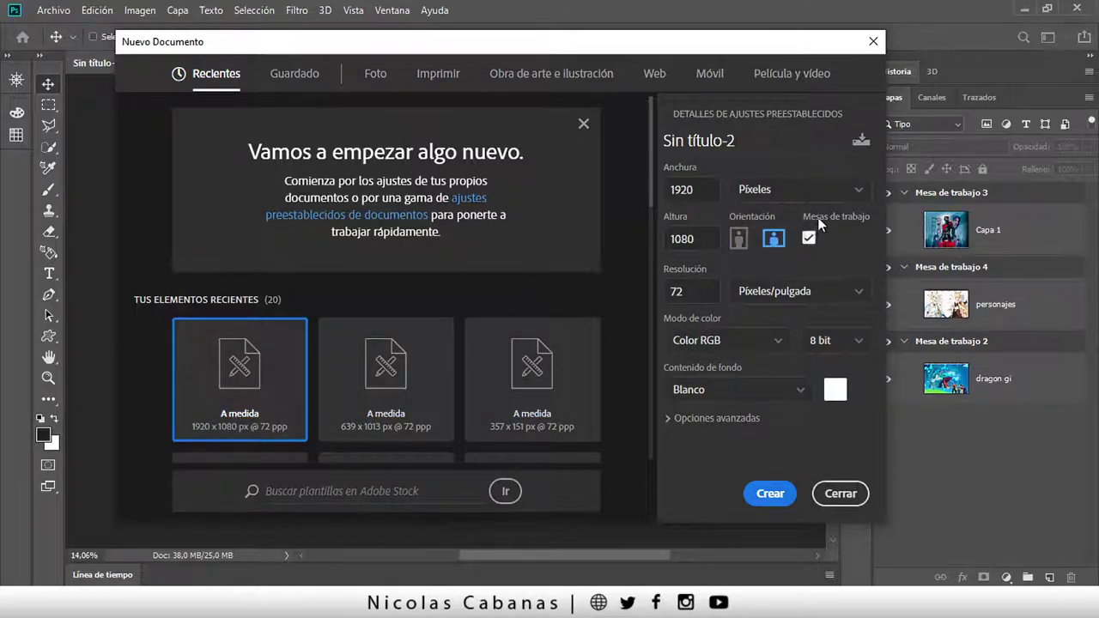
pyautogui.click(809, 239)
pyautogui.click(809, 238)
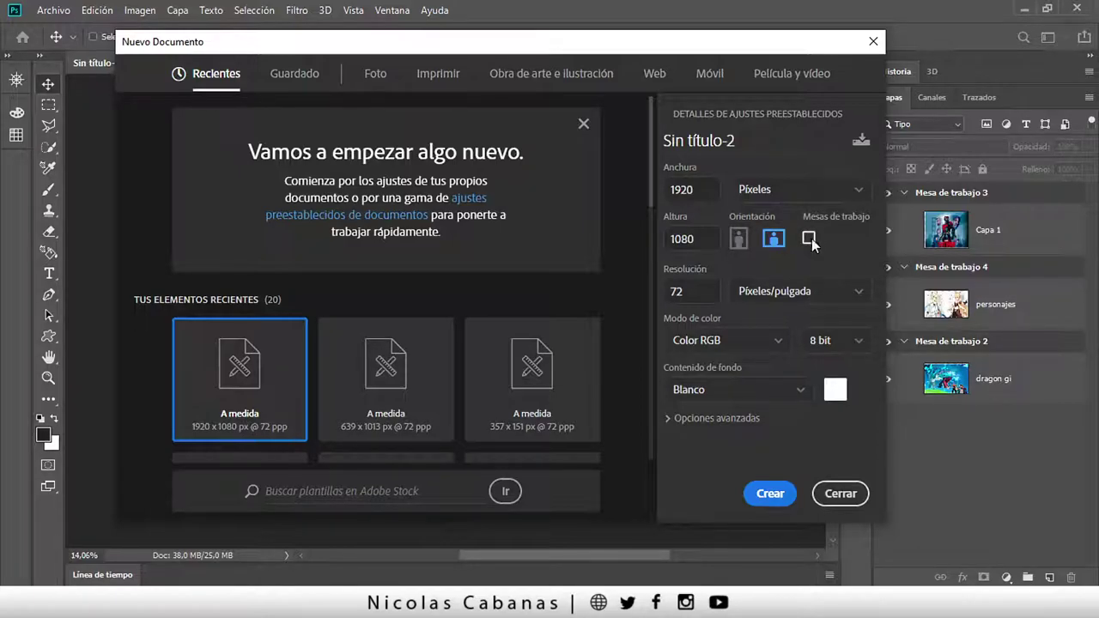
pyautogui.click(771, 495)
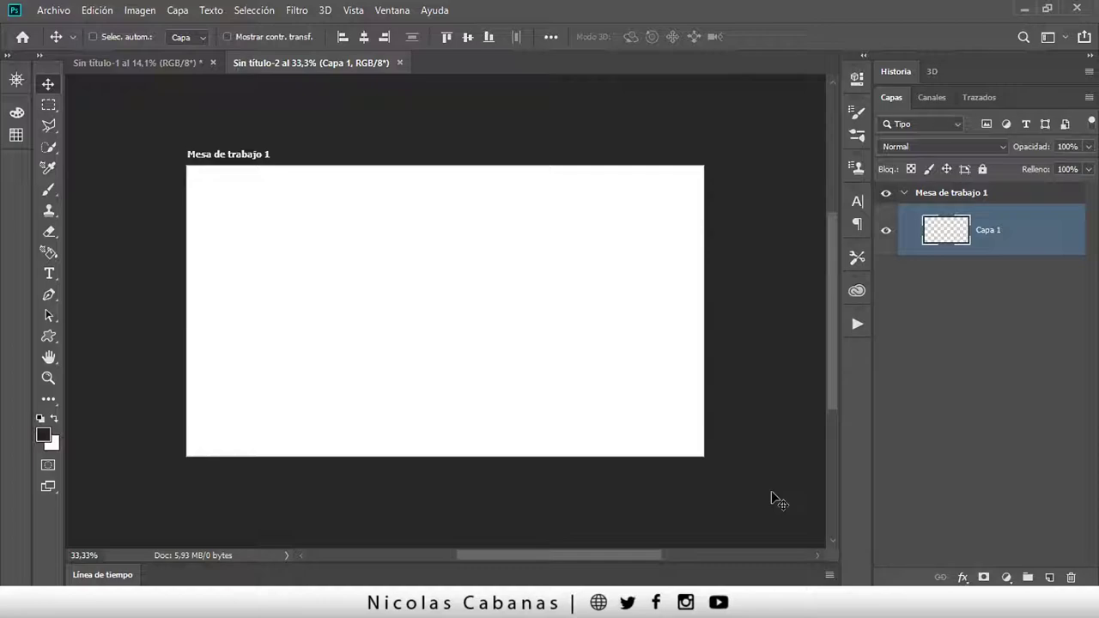
pyautogui.press('z')
pyautogui.moveTo(553, 298)
pyautogui.mouseDown()
pyautogui.moveTo(587, 298)
pyautogui.moveTo(565, 304)
pyautogui.mouseUp()
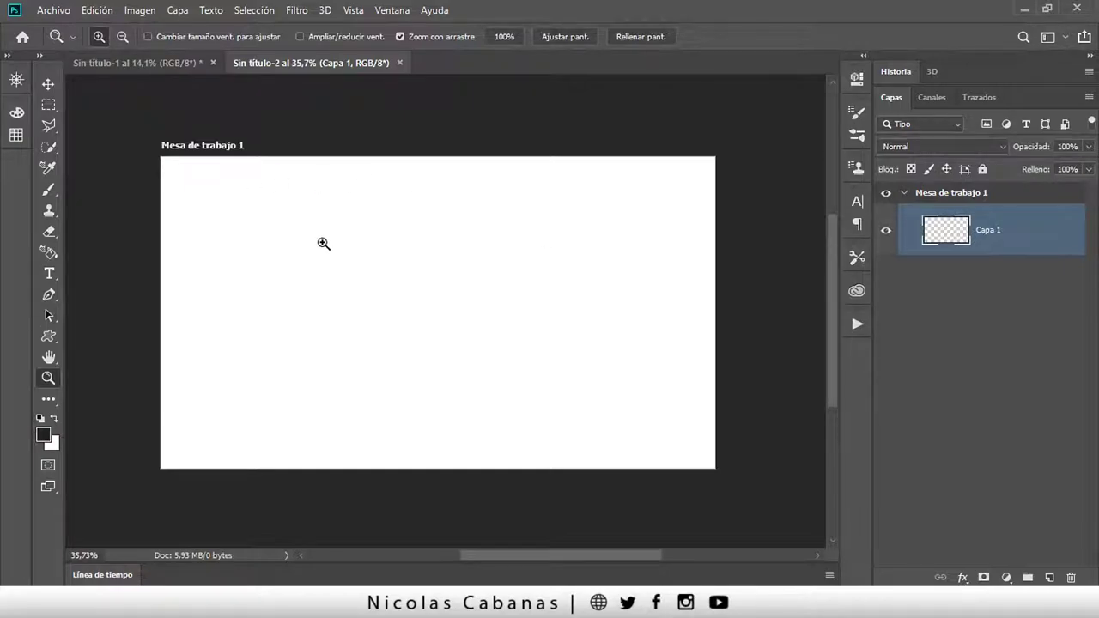
pyautogui.moveTo(364, 228)
pyautogui.mouseDown()
pyautogui.moveTo(309, 229)
pyautogui.moveTo(389, 285)
pyautogui.mouseUp()
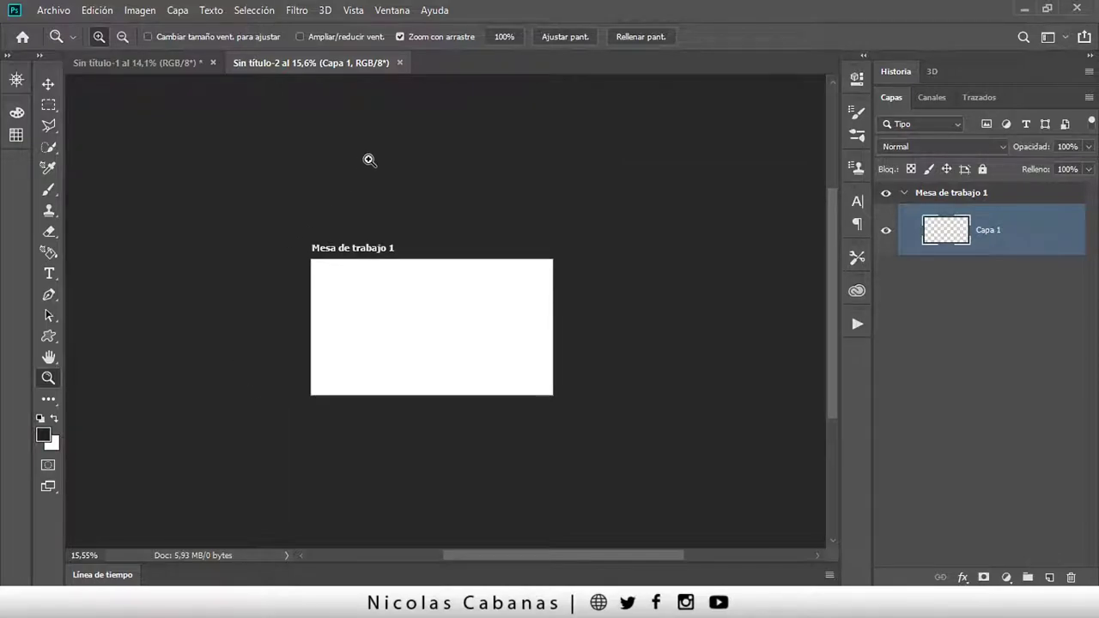
pyautogui.moveTo(441, 344); pyautogui.dragTo(440, 287)
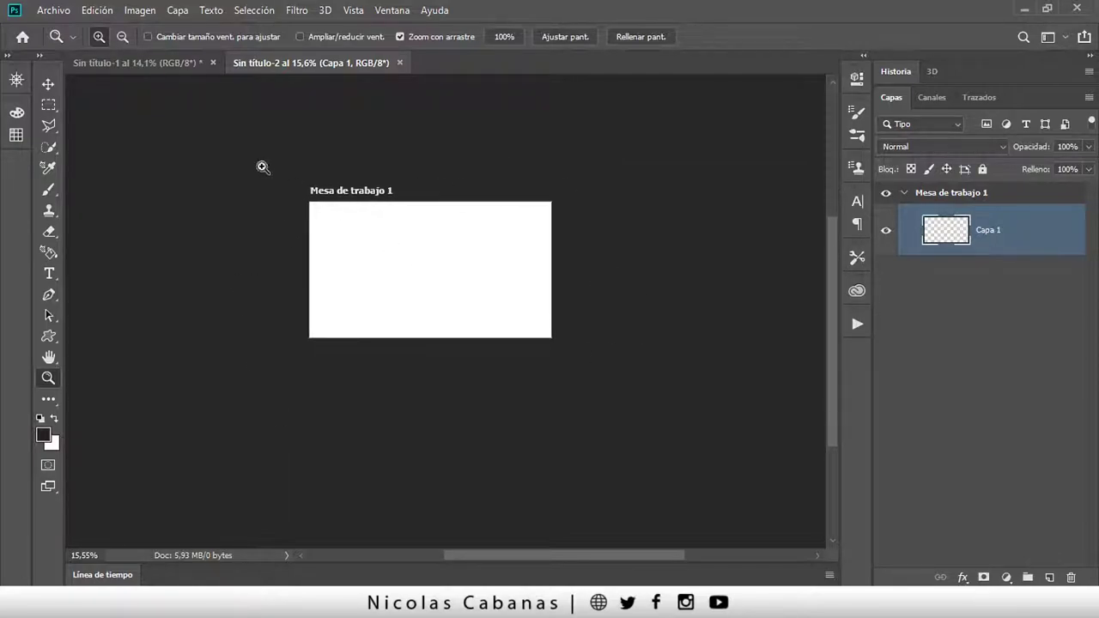
pyautogui.click(146, 65)
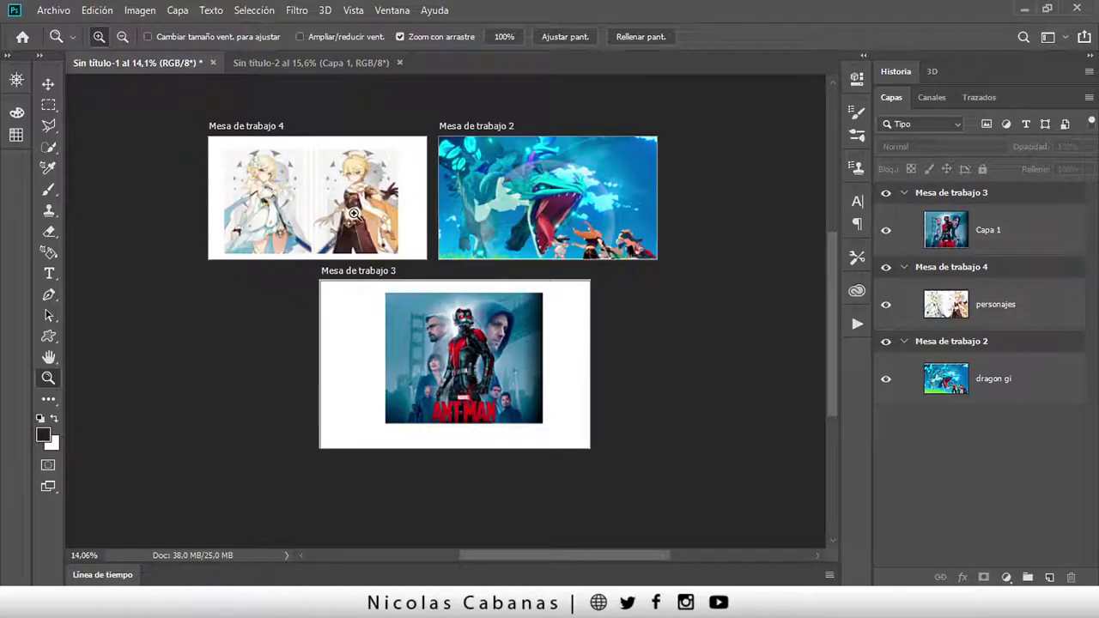
pyautogui.click(998, 316)
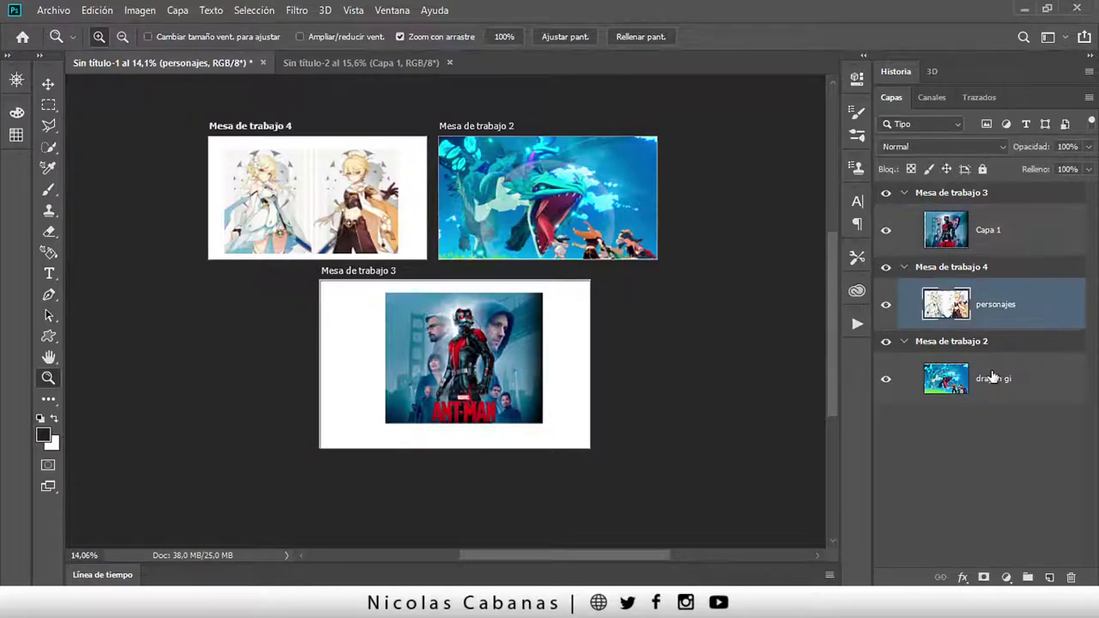
pyautogui.click(995, 377)
pyautogui.click(994, 311)
pyautogui.moveTo(268, 142); pyautogui.dragTo(305, 139)
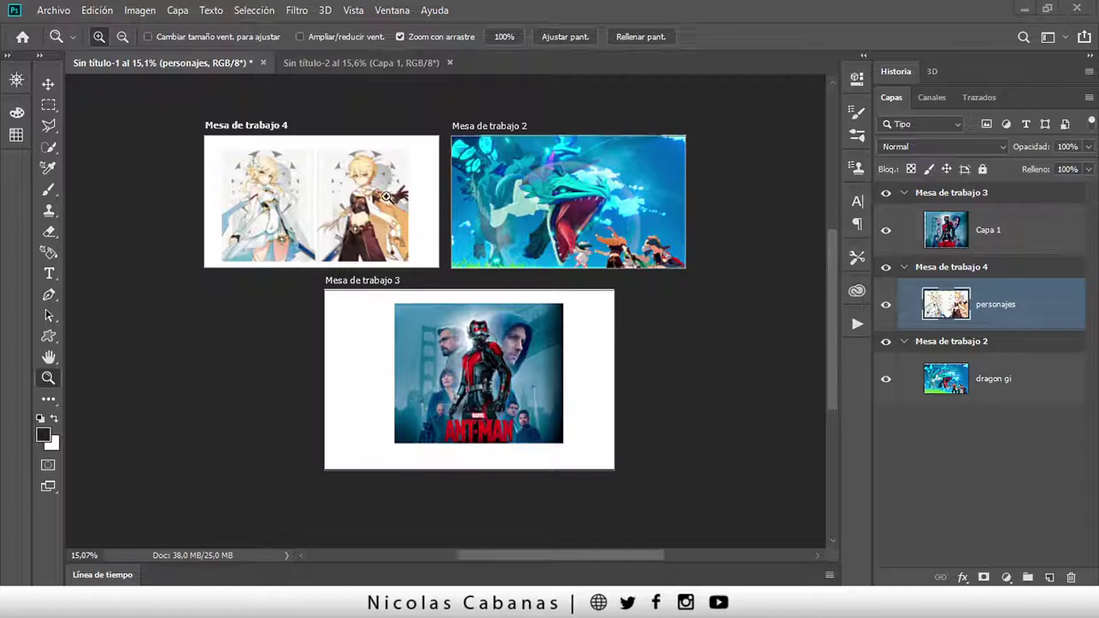
pyautogui.click(400, 62)
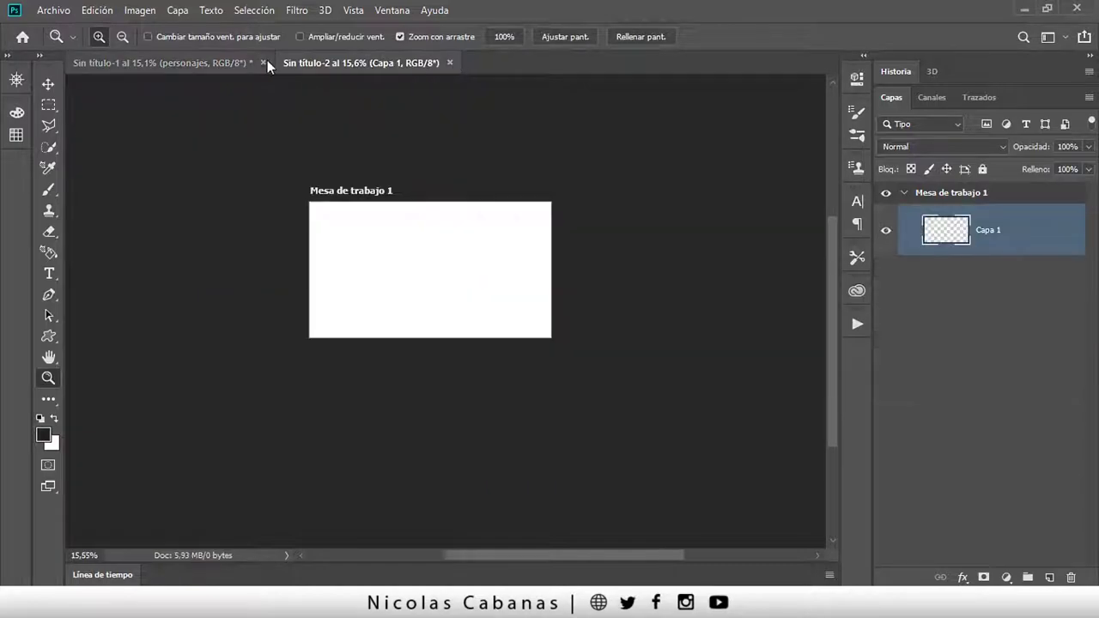
pyautogui.click(230, 64)
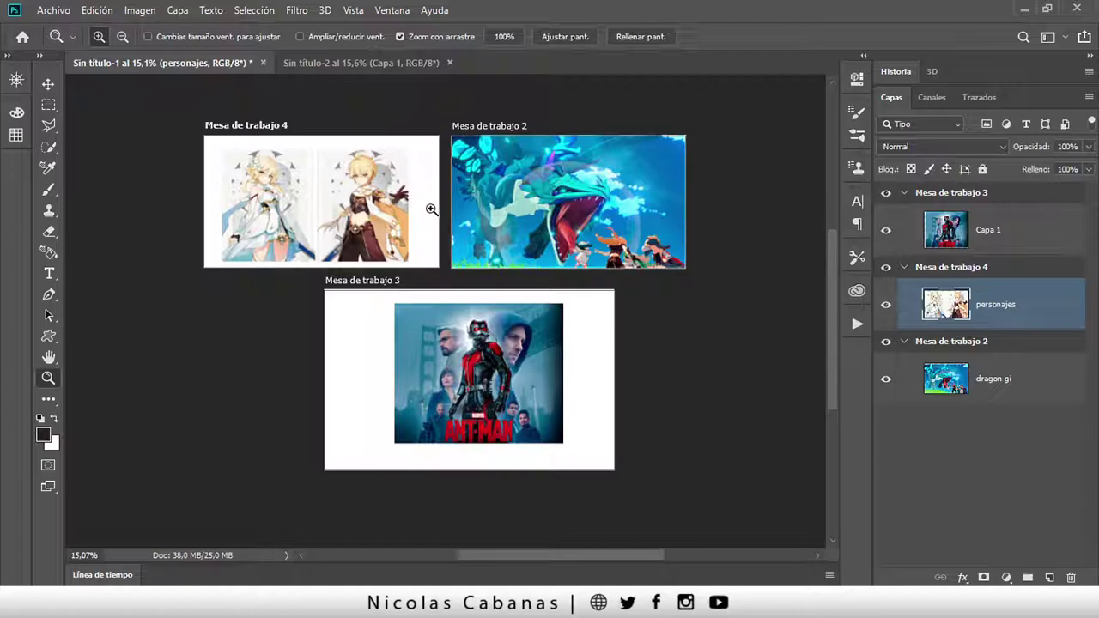
pyautogui.click(394, 61)
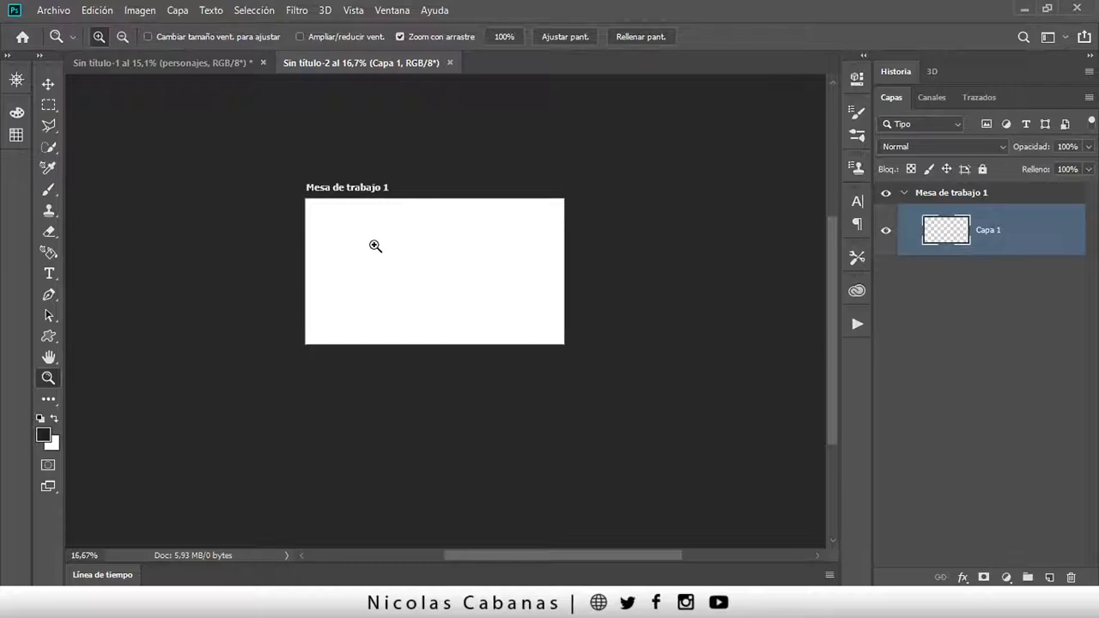
pyautogui.moveTo(403, 245); pyautogui.dragTo(443, 246)
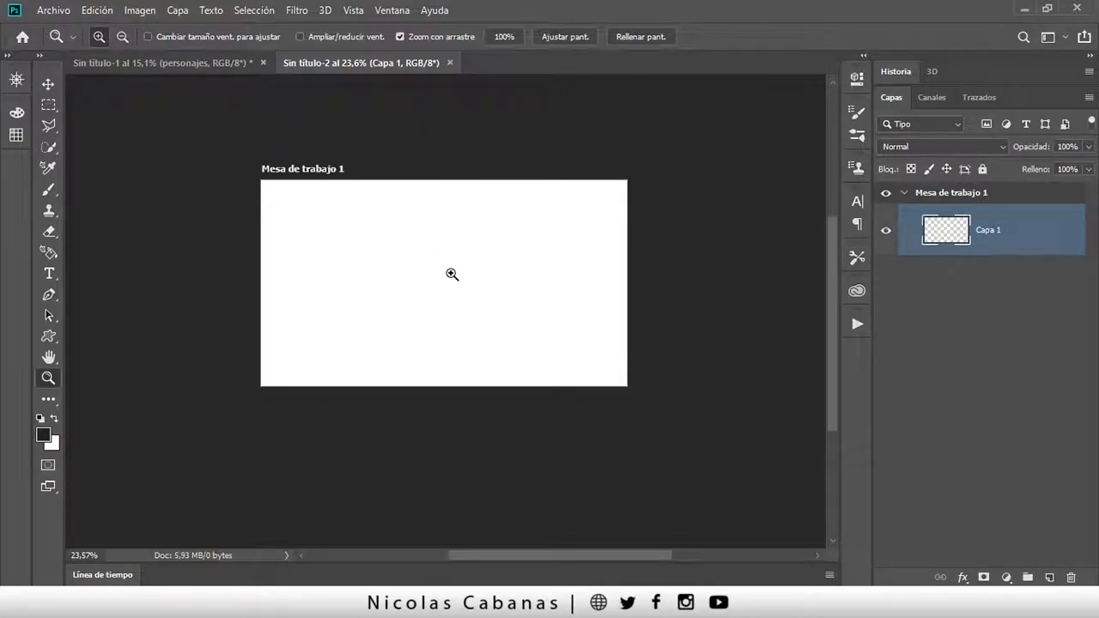
pyautogui.moveTo(420, 228); pyautogui.dragTo(446, 229)
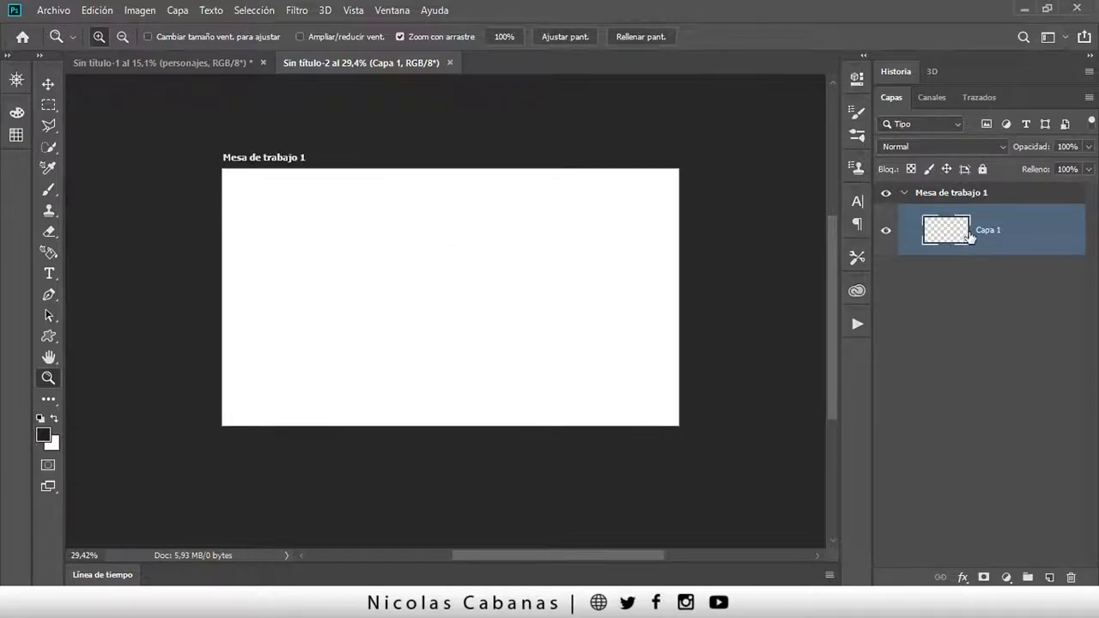
pyautogui.click(931, 193)
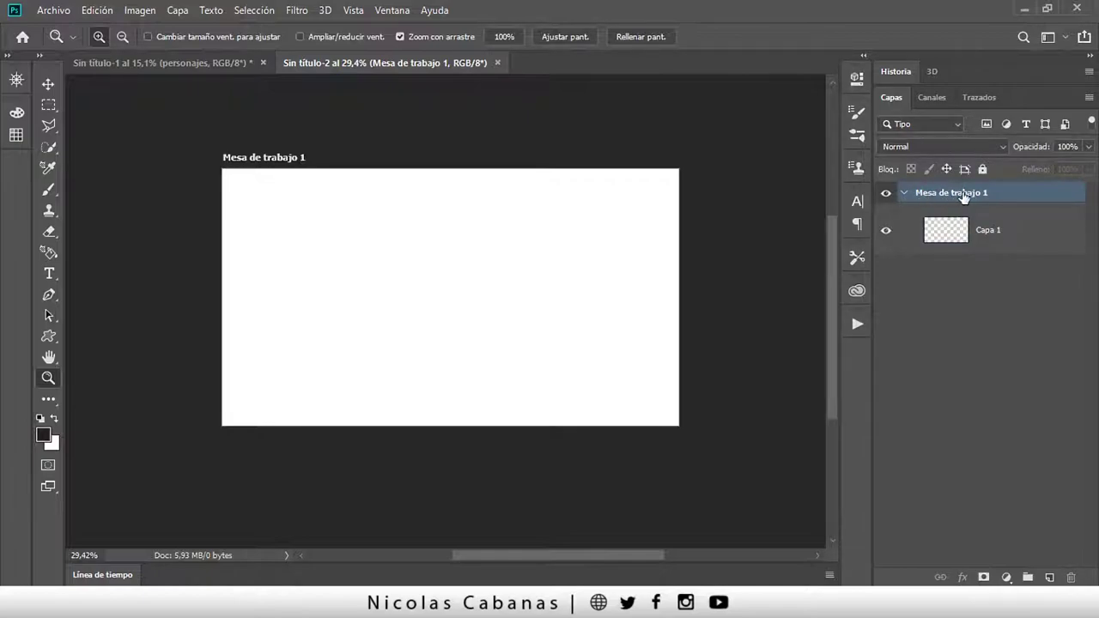
pyautogui.click(904, 194)
pyautogui.click(904, 194)
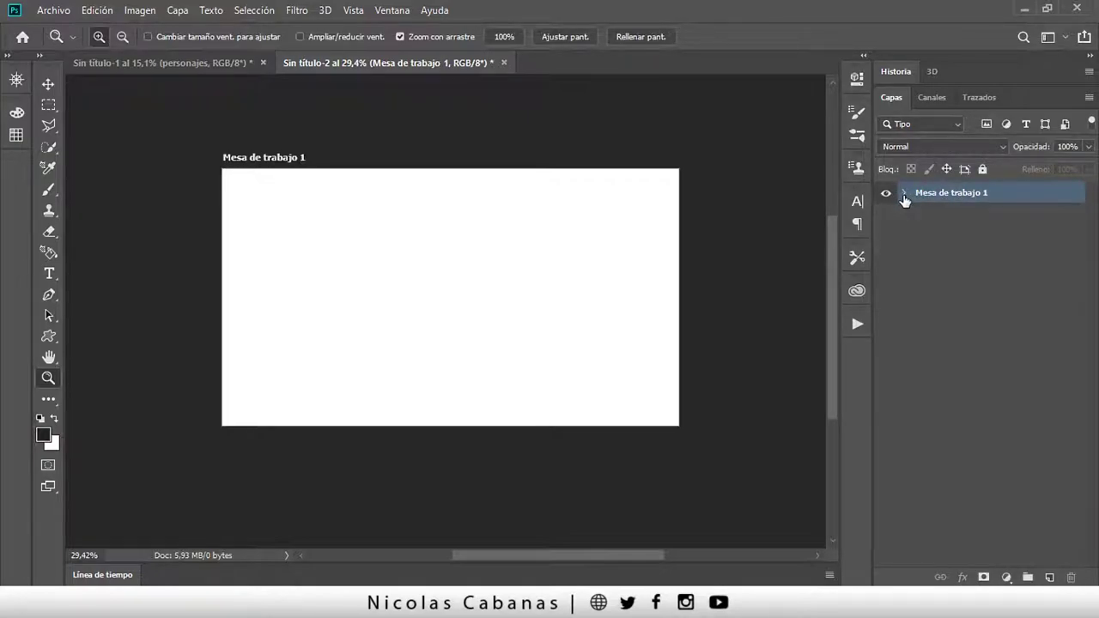
# Step: Ungroup Mesa de trabajo 1 with Desagrupar mesas de trabajo, leaving only Capa 1
pyautogui.rightClick(1002, 195)
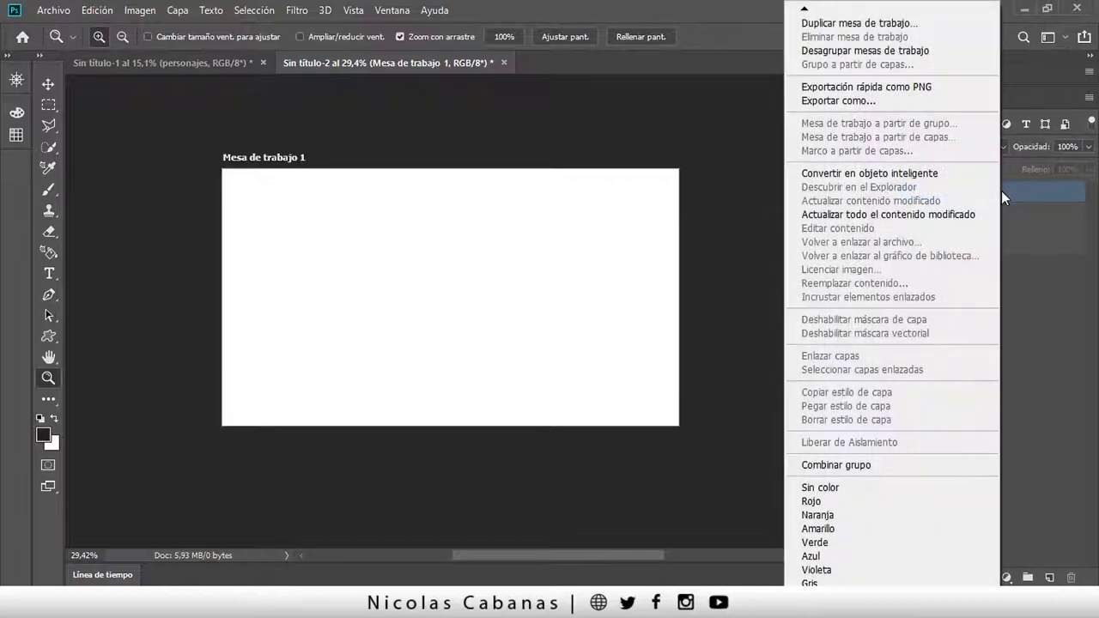
pyautogui.click(894, 52)
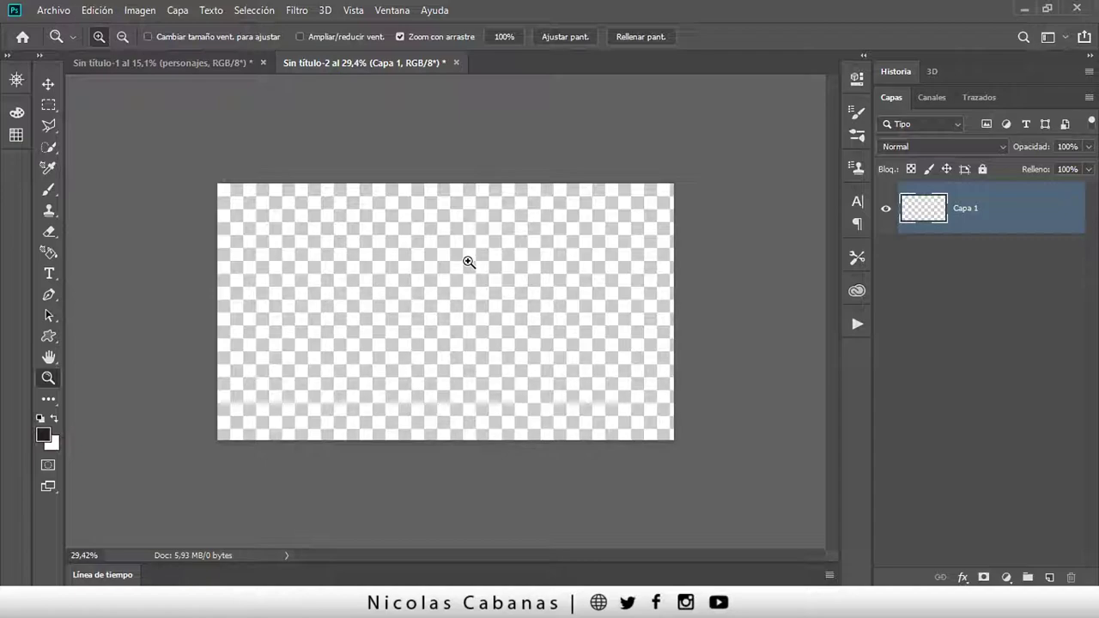
# Step: Choose Mesa de trabajo a partir de capas for Capa 1 from its layer menu
pyautogui.rightClick(995, 205)
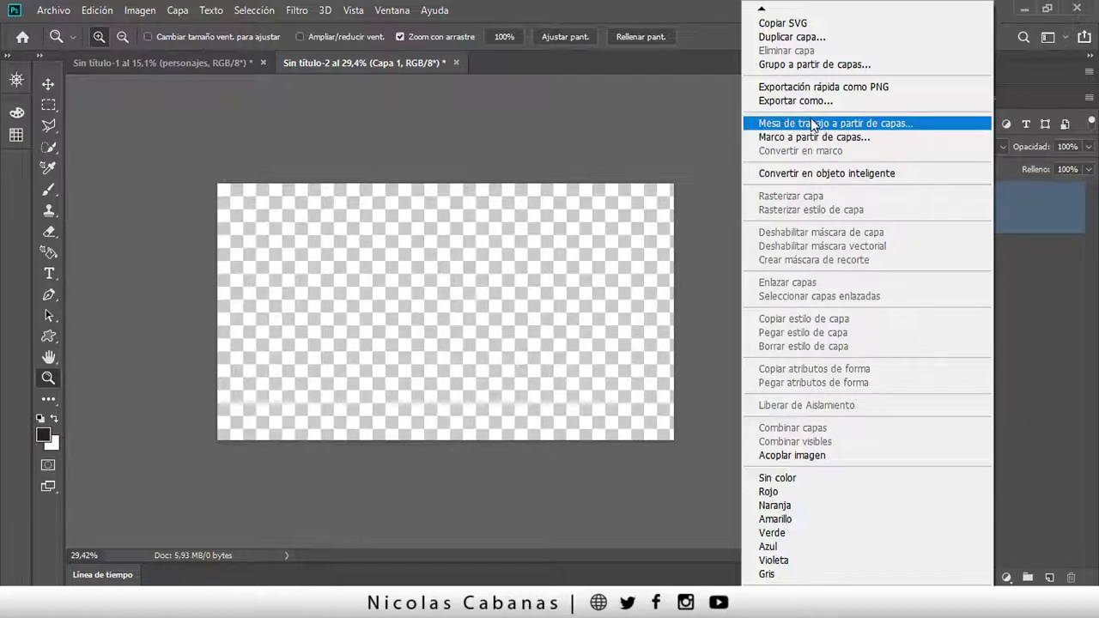
pyautogui.rightClick(1016, 200)
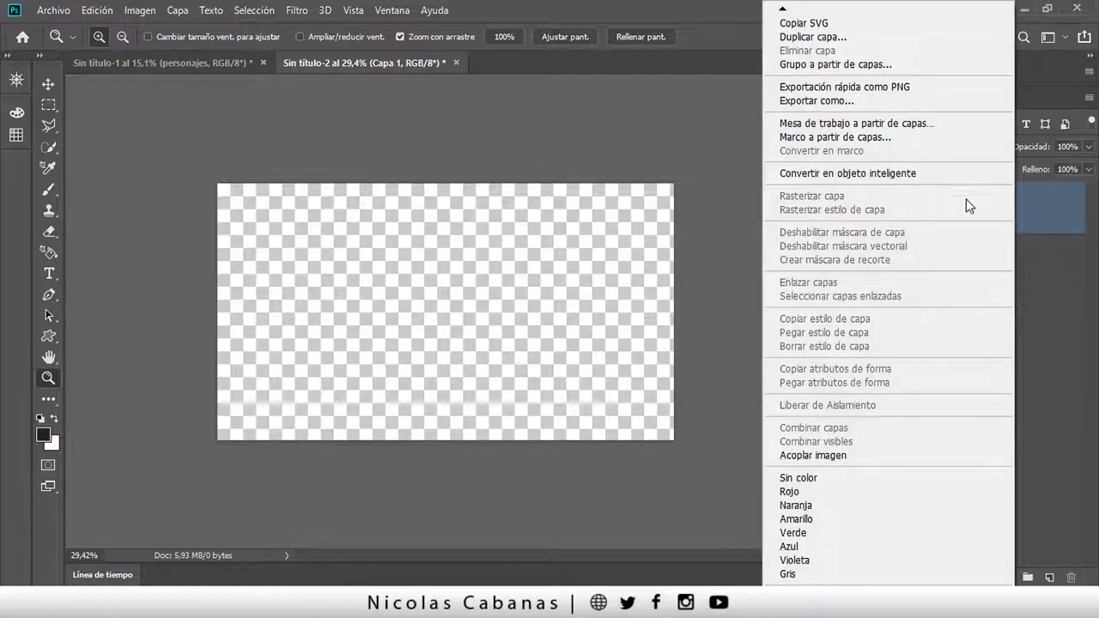
pyautogui.rightClick(1044, 210)
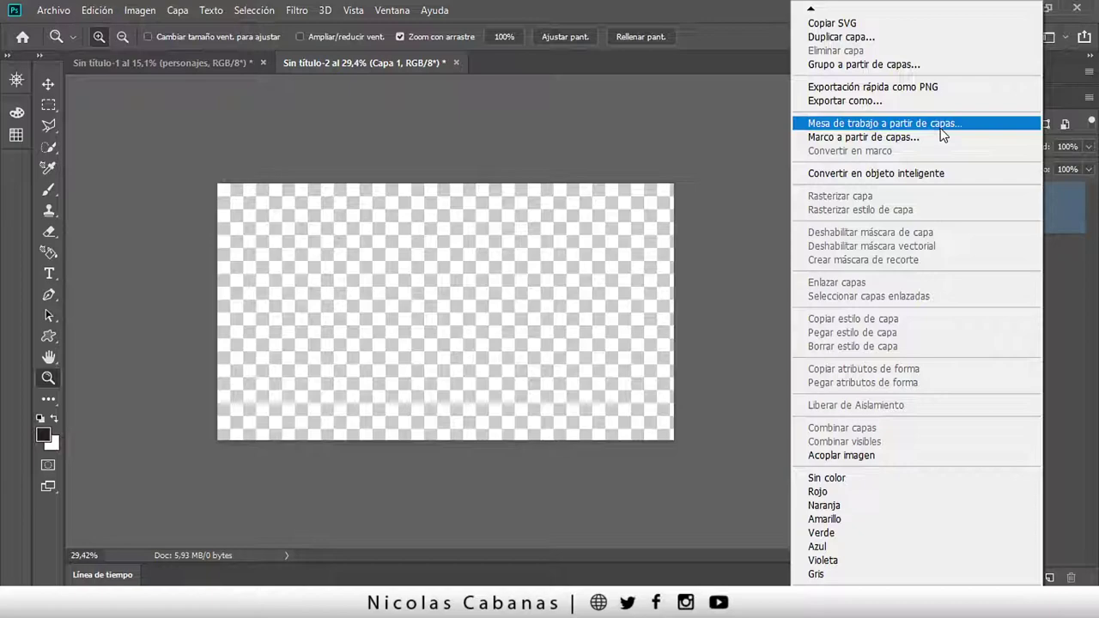
pyautogui.click(940, 125)
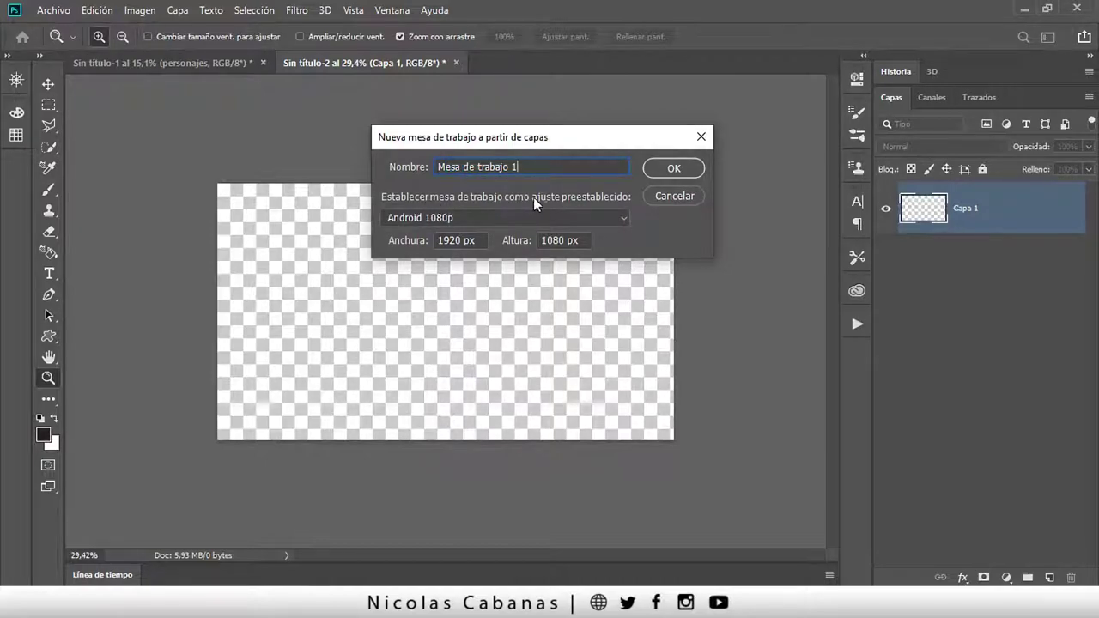
# Step: Set the preset to Web - Grande (1920 × 1080) and confirm Mesa de trabajo 1 around Capa 1
pyautogui.click(459, 210)
pyautogui.click(458, 211)
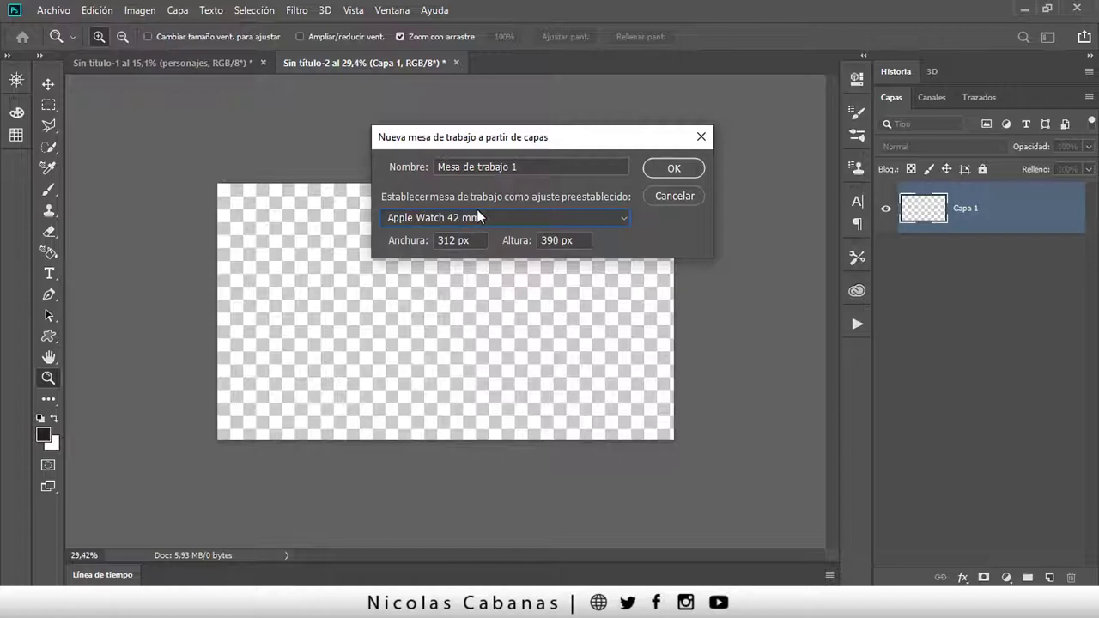
pyautogui.click(477, 212)
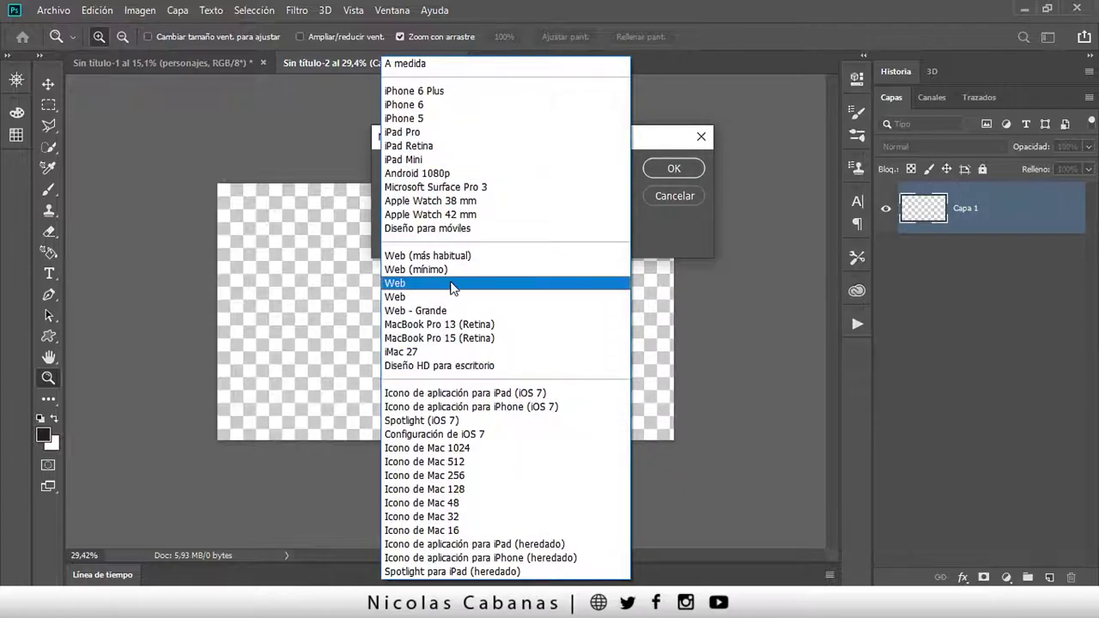
pyautogui.click(453, 283)
pyautogui.click(436, 218)
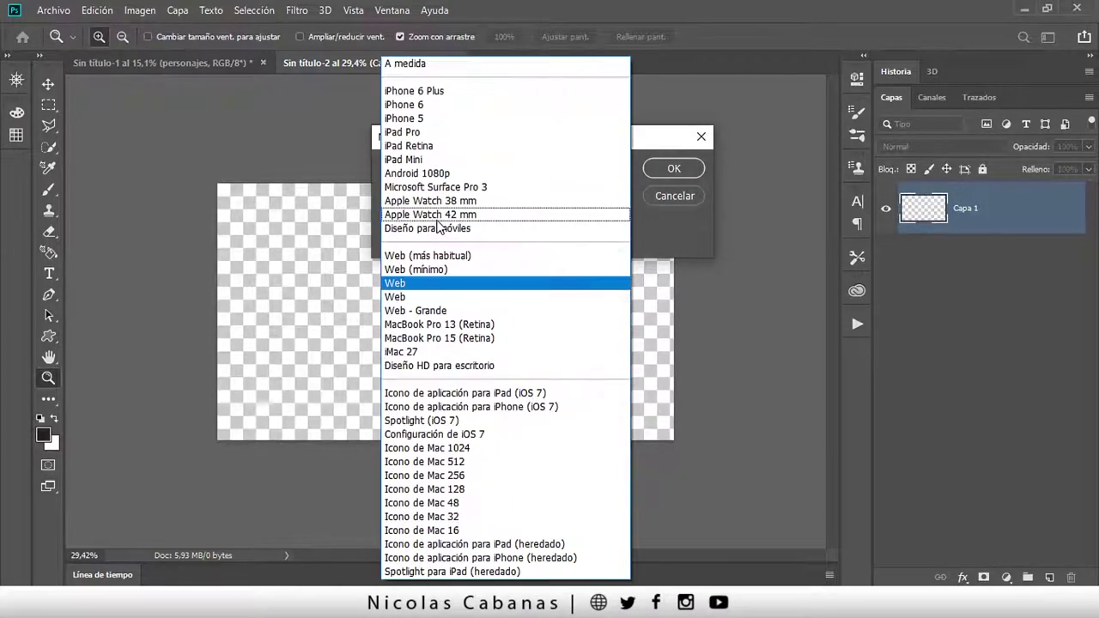
pyautogui.click(440, 295)
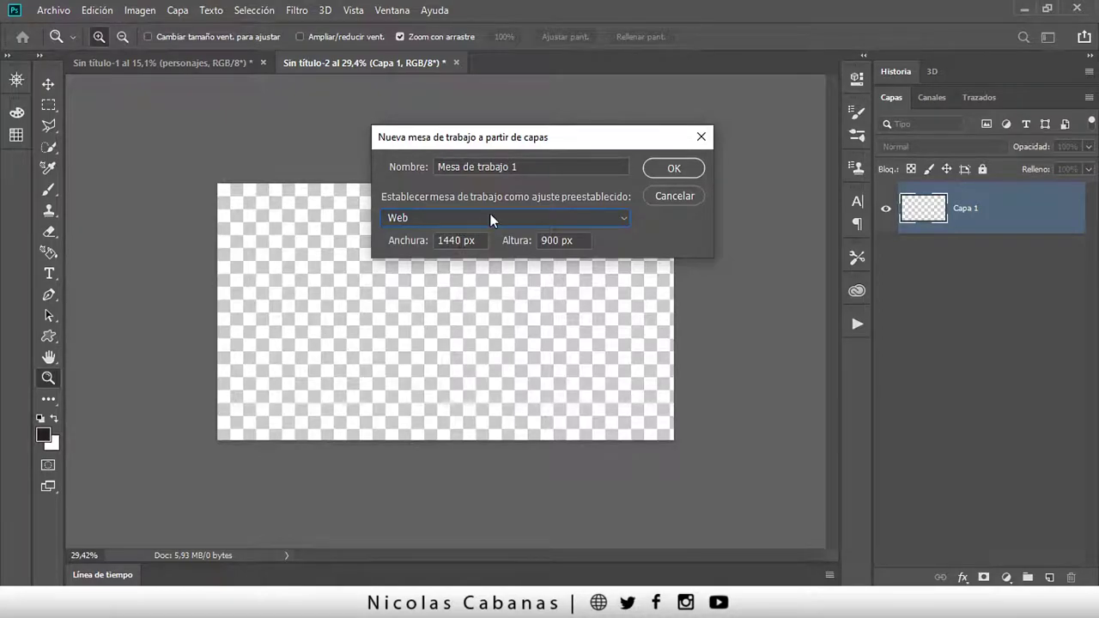
pyautogui.click(490, 218)
pyautogui.click(443, 311)
pyautogui.moveTo(462, 241); pyautogui.dragTo(439, 241)
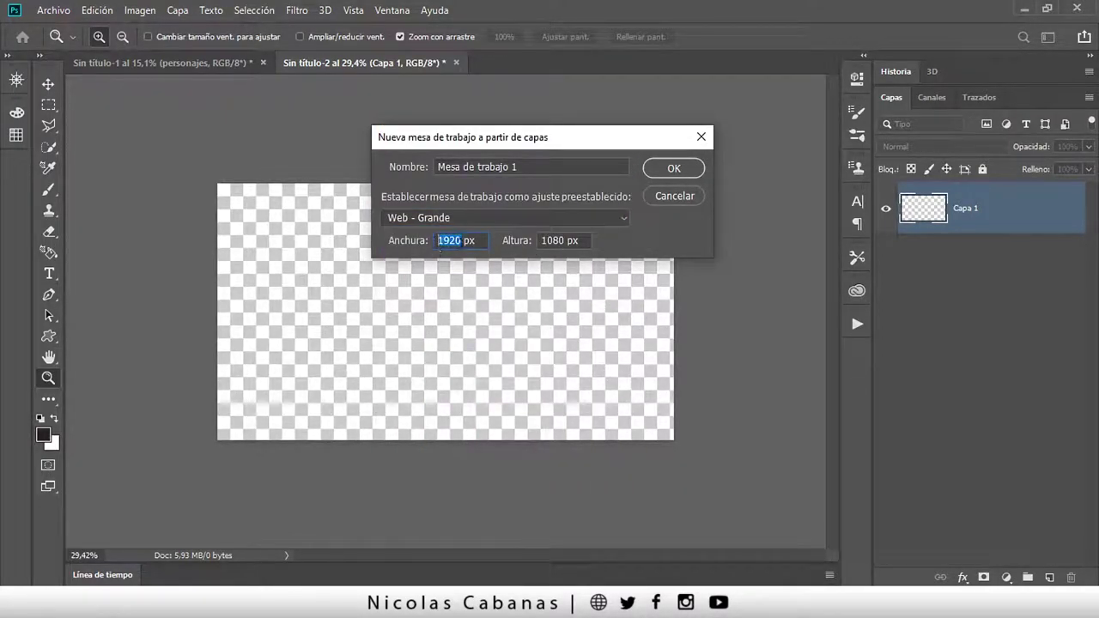
pyautogui.moveTo(567, 242); pyautogui.dragTo(542, 242)
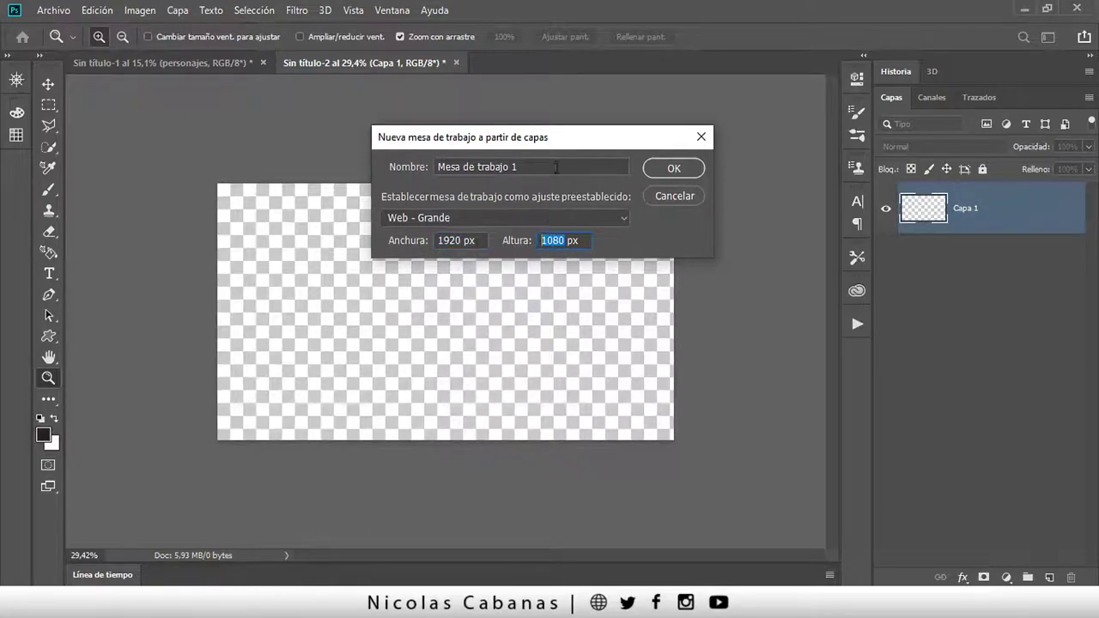
pyautogui.moveTo(556, 168); pyautogui.dragTo(400, 165)
pyautogui.click(685, 172)
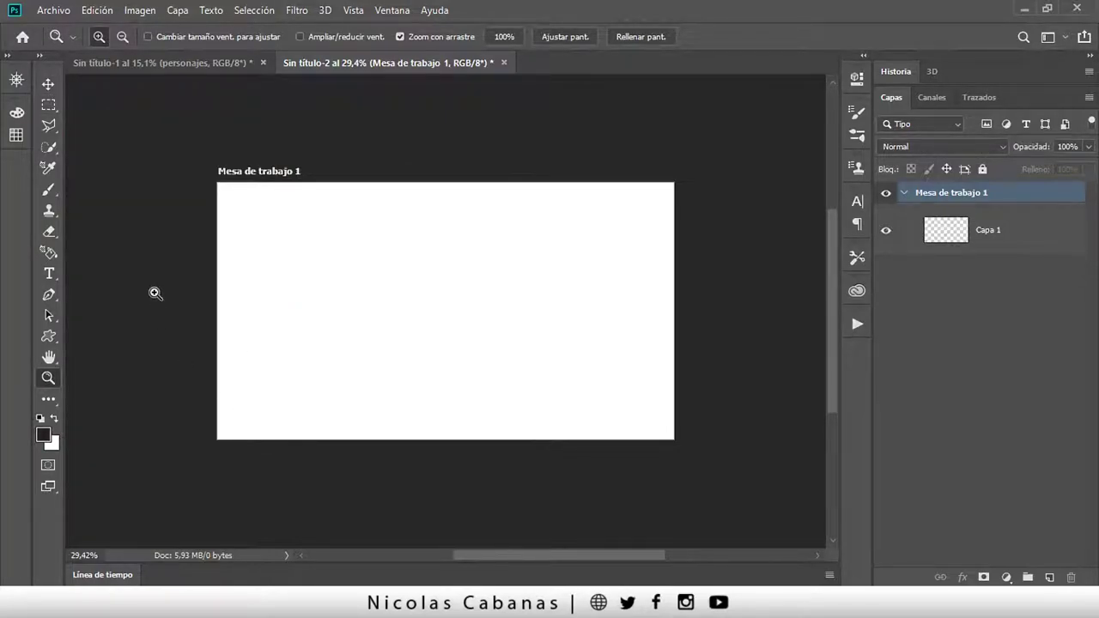
# Step: Switch to the Artboard tool from the Move tool's flyout
pyautogui.press('v')
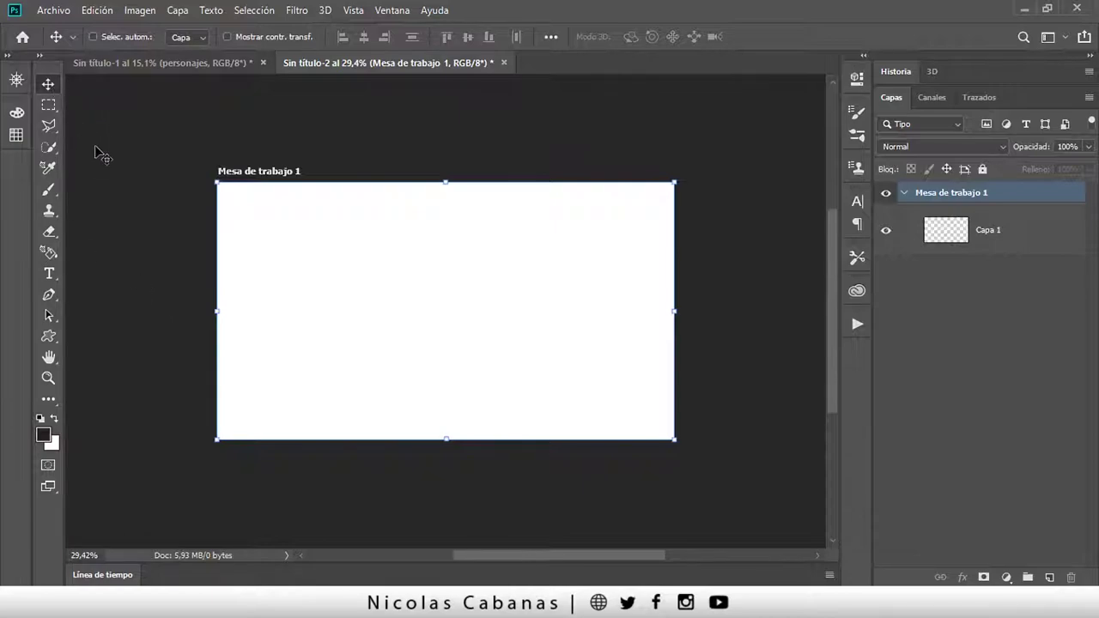
pyautogui.hotkey('shift', 'v')
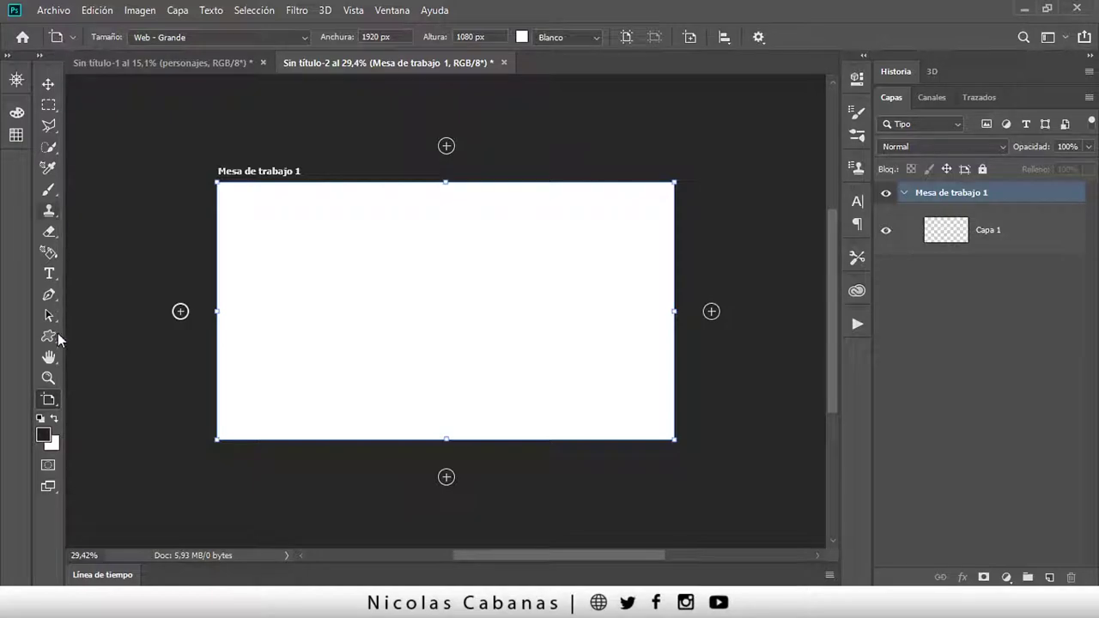
pyautogui.click(48, 400)
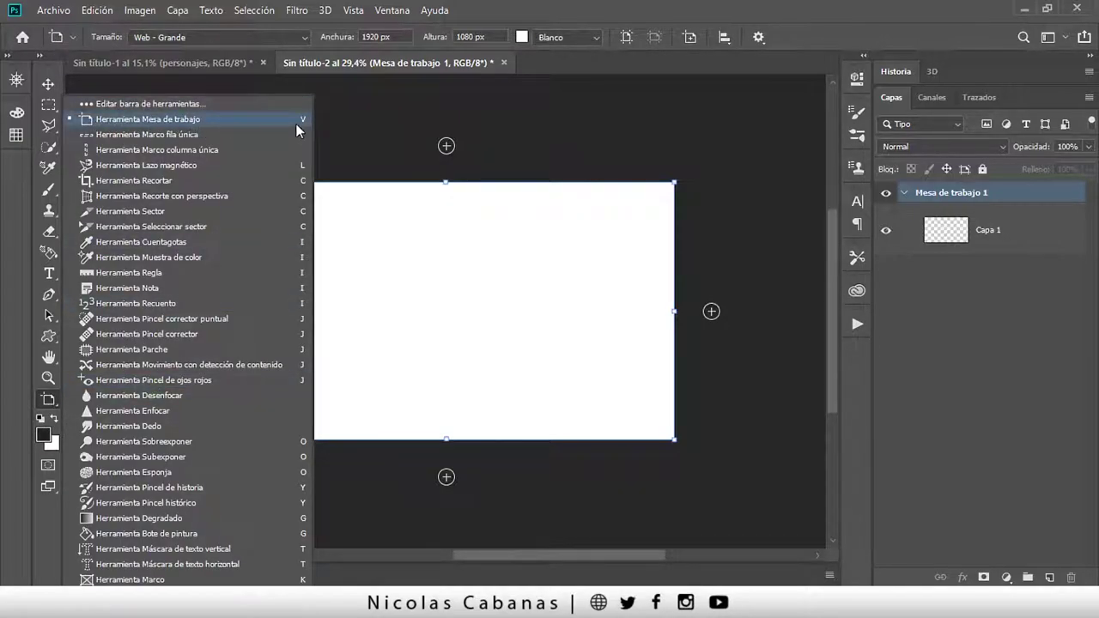
pyautogui.click(297, 118)
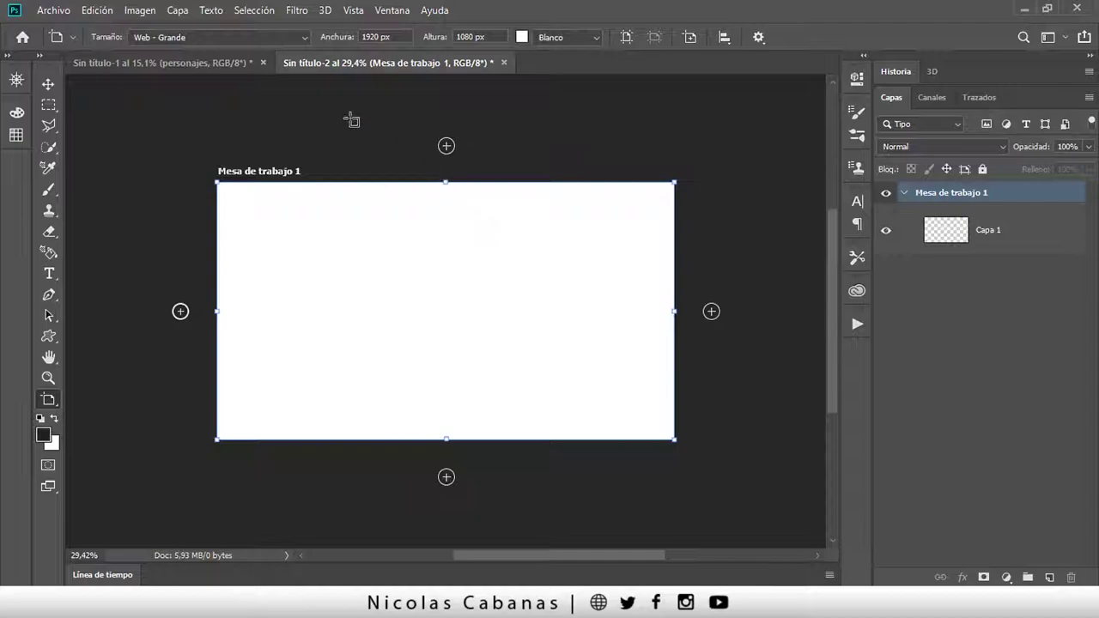
# Step: Keep Web - Grande in landscape and draw a wide new artboard below Mesa de trabajo 1
pyautogui.click(216, 40)
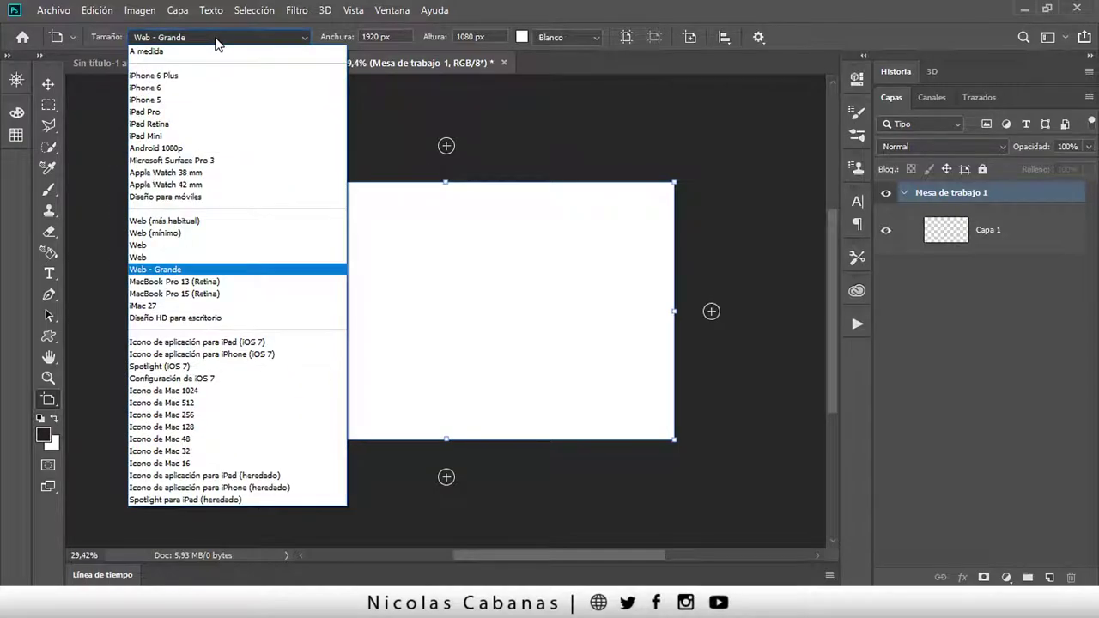
pyautogui.click(486, 7)
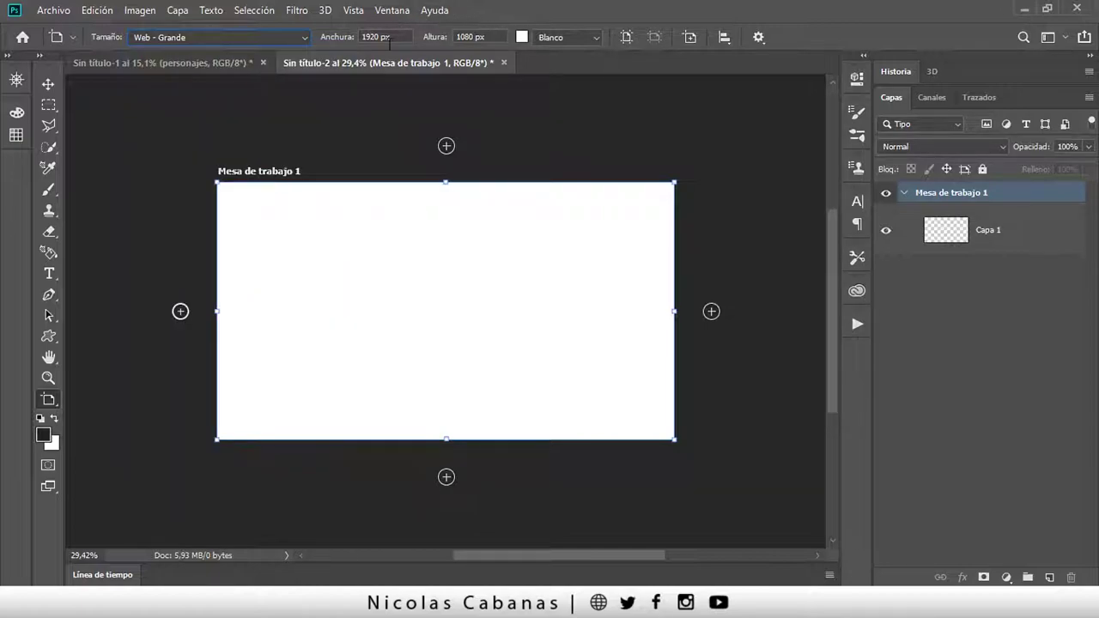
pyautogui.click(464, 37)
pyautogui.click(650, 37)
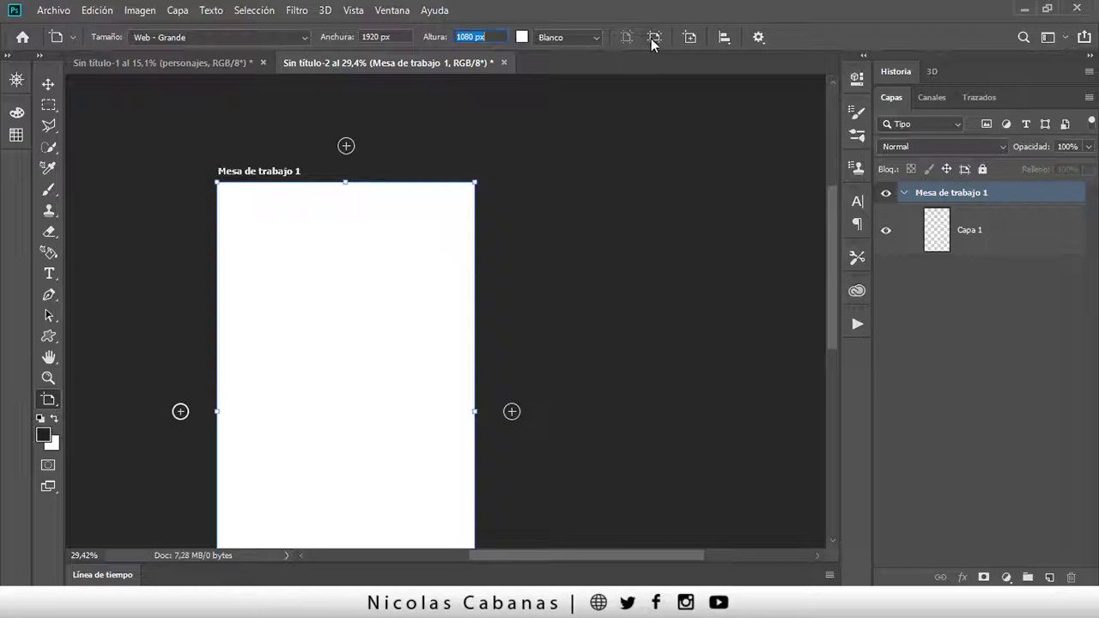
pyautogui.click(653, 38)
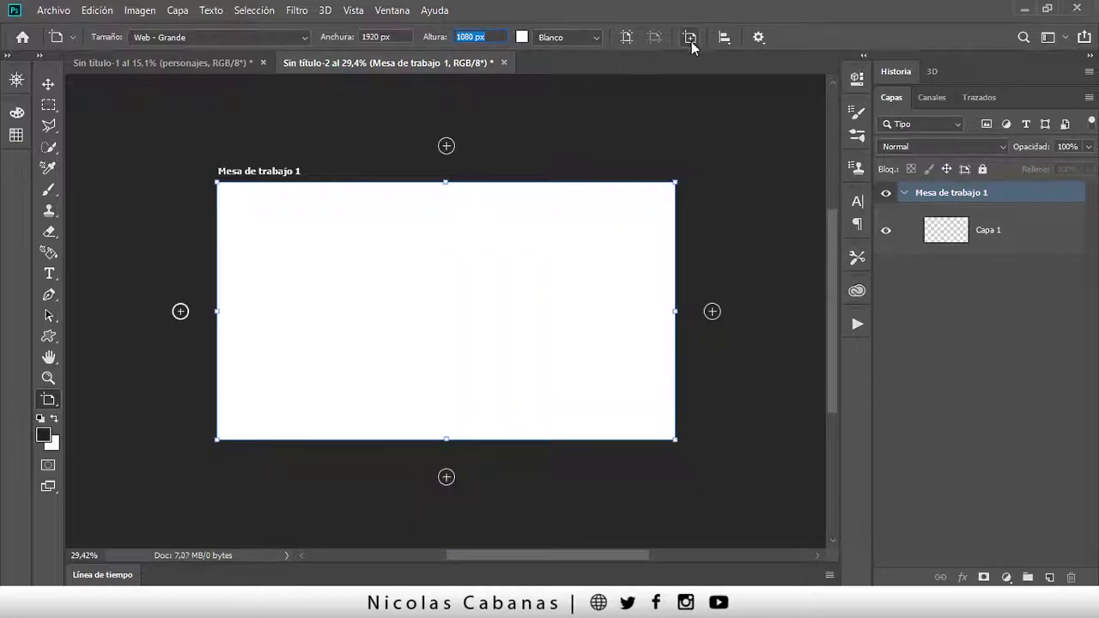
pyautogui.click(692, 39)
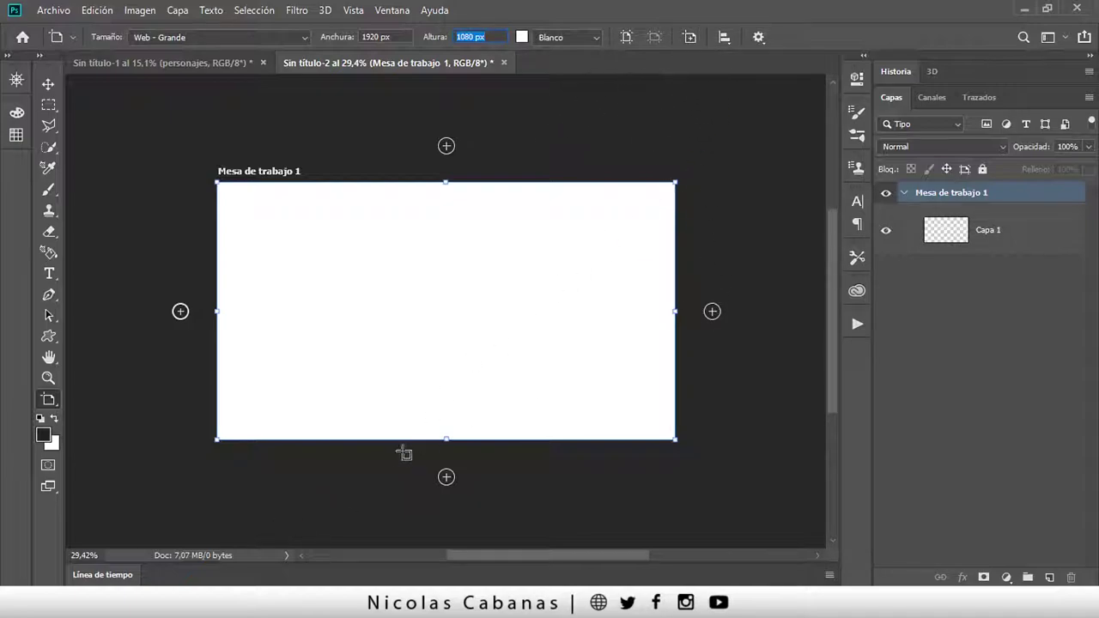
pyautogui.moveTo(214, 464); pyautogui.dragTo(672, 540)
pyautogui.write('16')
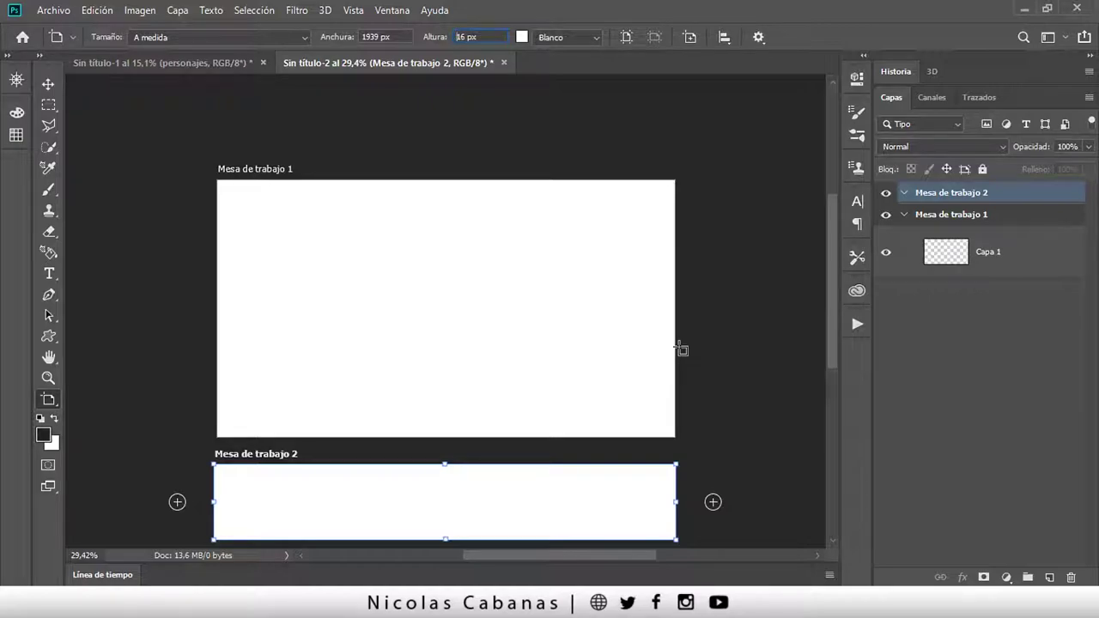
# Step: Confirm Mesa de trabajo 2's height, nudge it slightly, then delete it and undo
pyautogui.press('Return')
pyautogui.press('v')
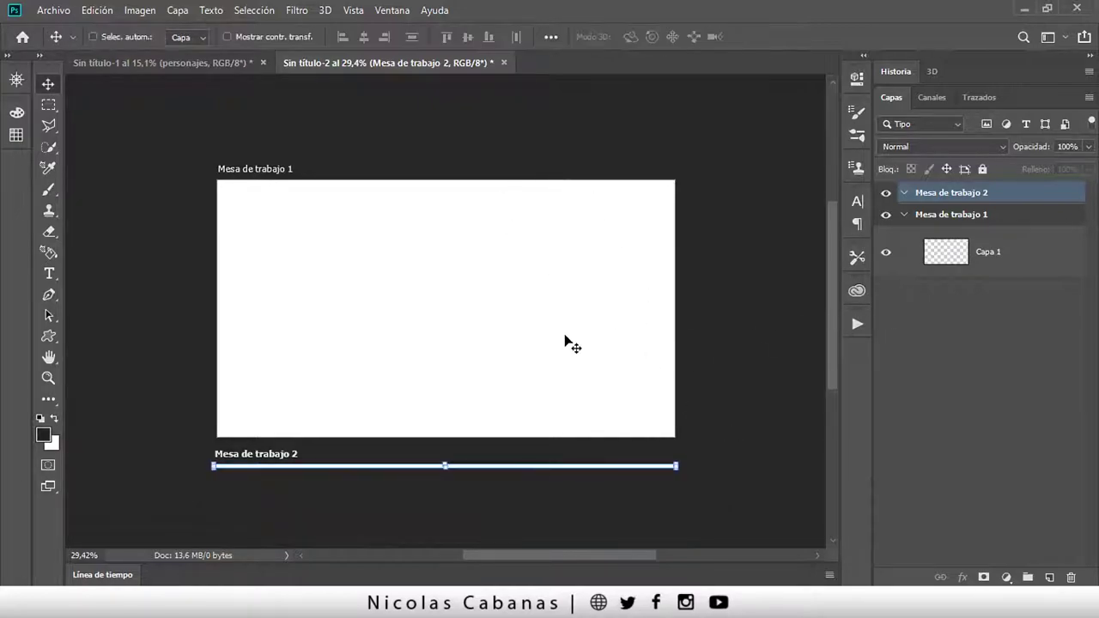
pyautogui.moveTo(499, 487); pyautogui.dragTo(501, 488)
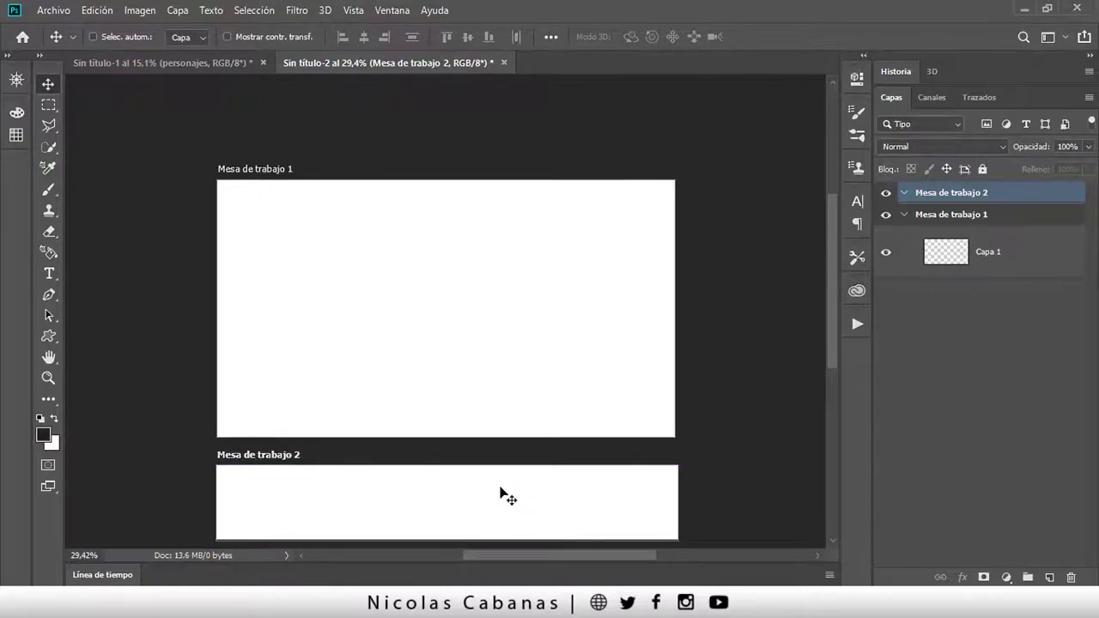
pyautogui.hotkey('shift', 'v')
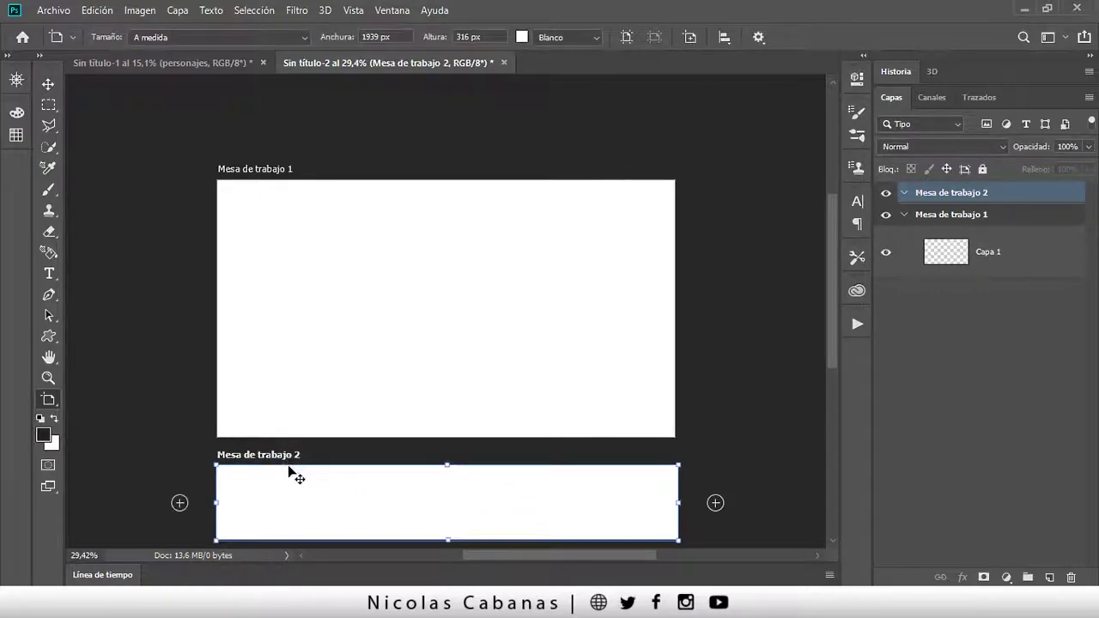
pyautogui.press('Delete')
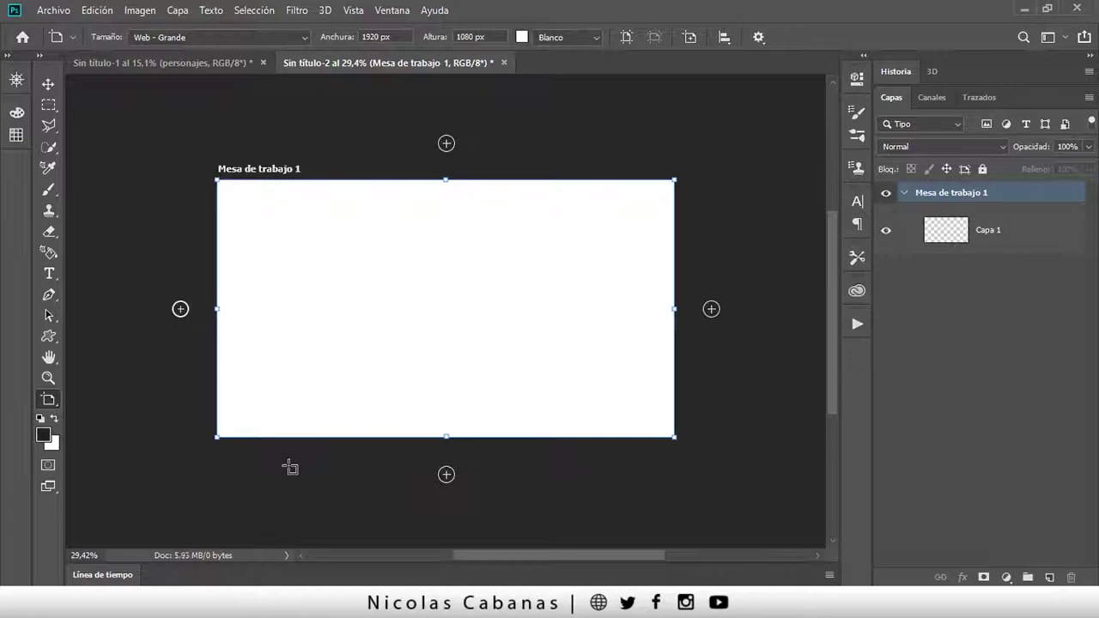
pyautogui.hotkey('ctrl', 'z')
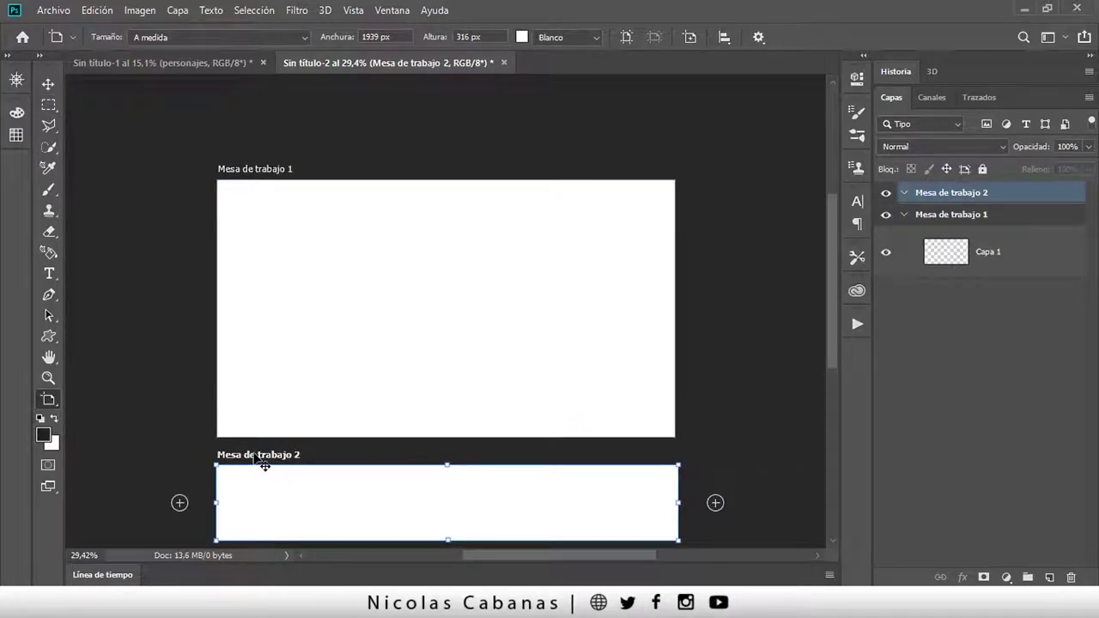
# Step: Select Mesa de trabajo 2 in the Layers panel and delete it
pyautogui.click(272, 170)
pyautogui.click(292, 454)
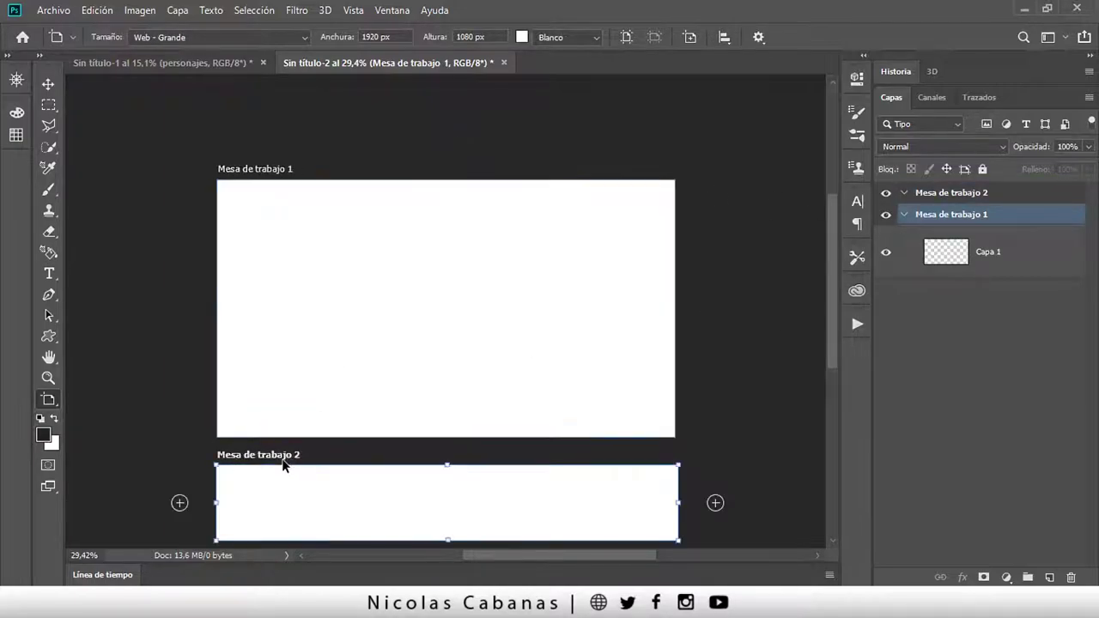
pyautogui.click(289, 181)
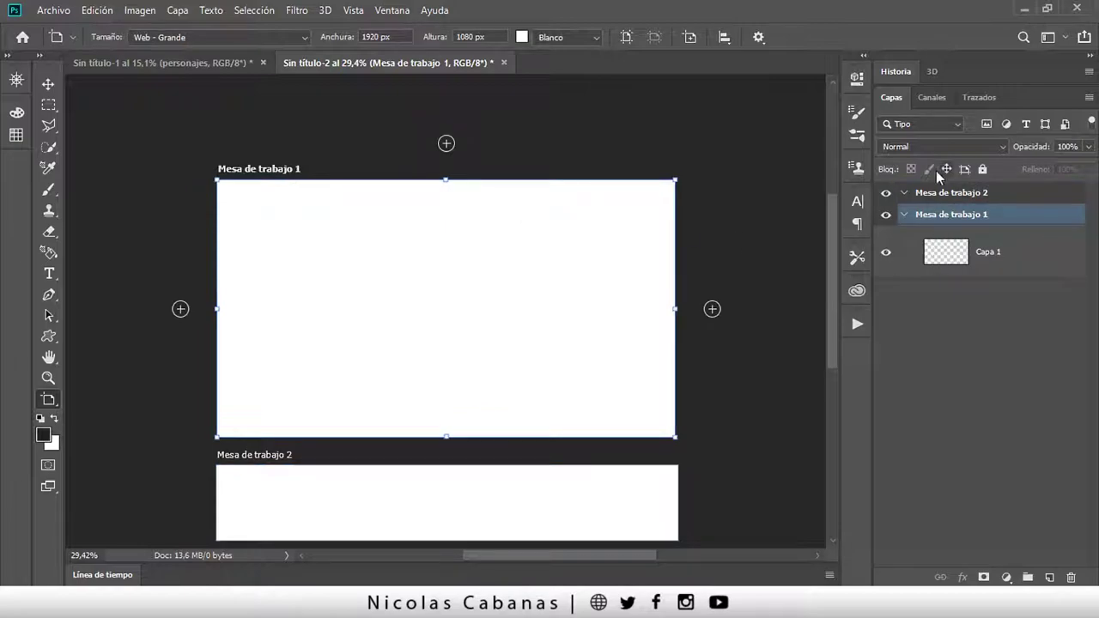
pyautogui.click(957, 193)
pyautogui.click(923, 215)
pyautogui.click(956, 198)
pyautogui.press('Delete')
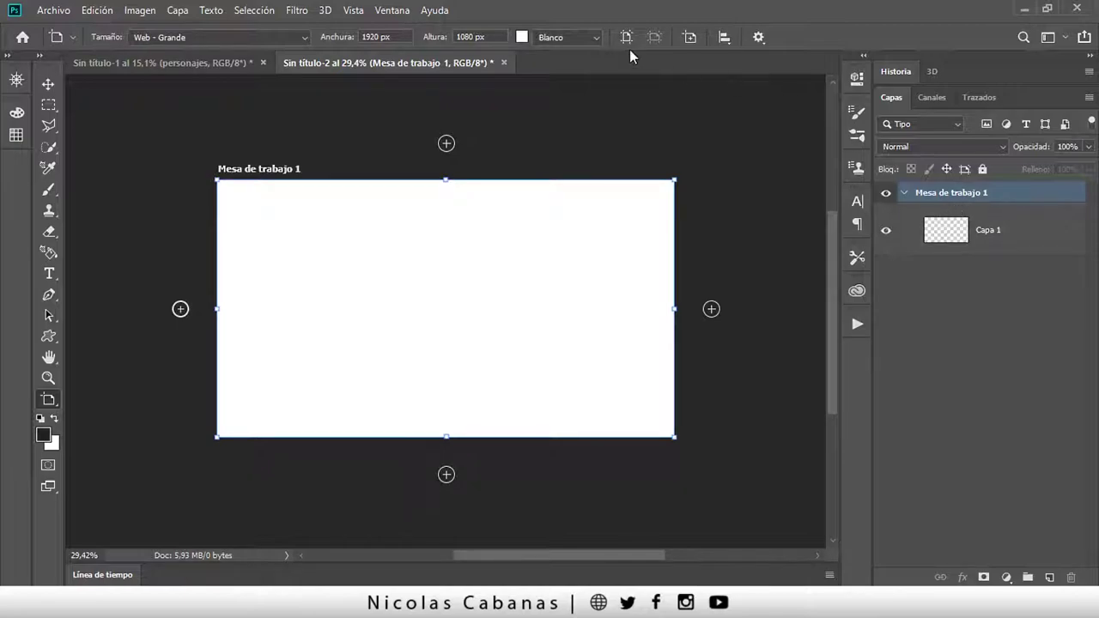
# Step: Set Mesa de trabajo 1's background to Transparente after briefly trying Negro
pyautogui.click(594, 39)
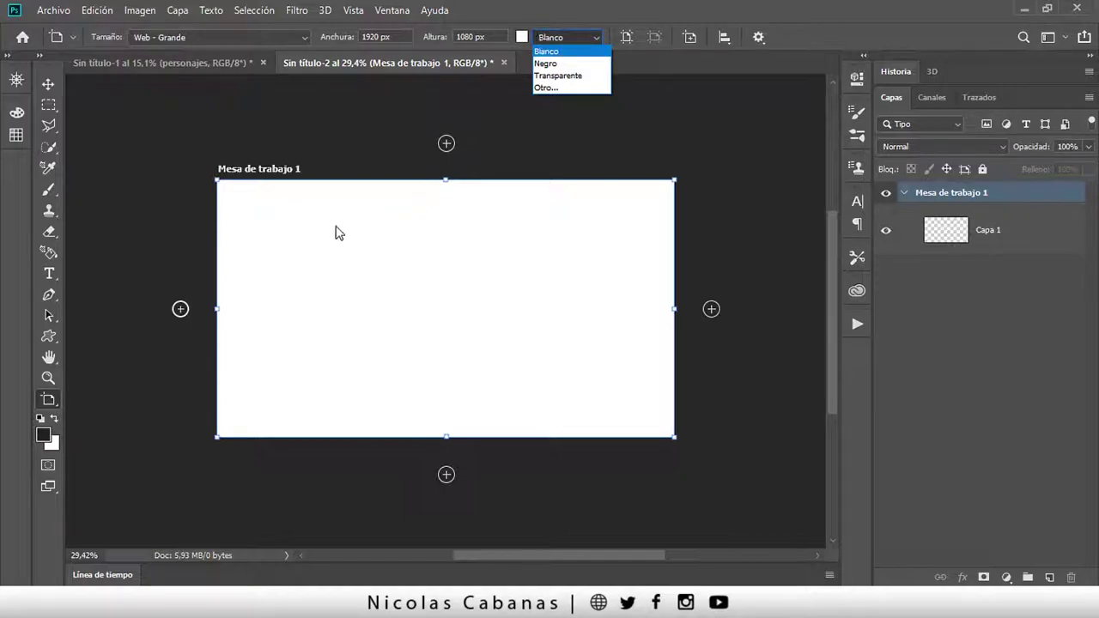
pyautogui.click(562, 63)
pyautogui.click(567, 38)
pyautogui.click(565, 77)
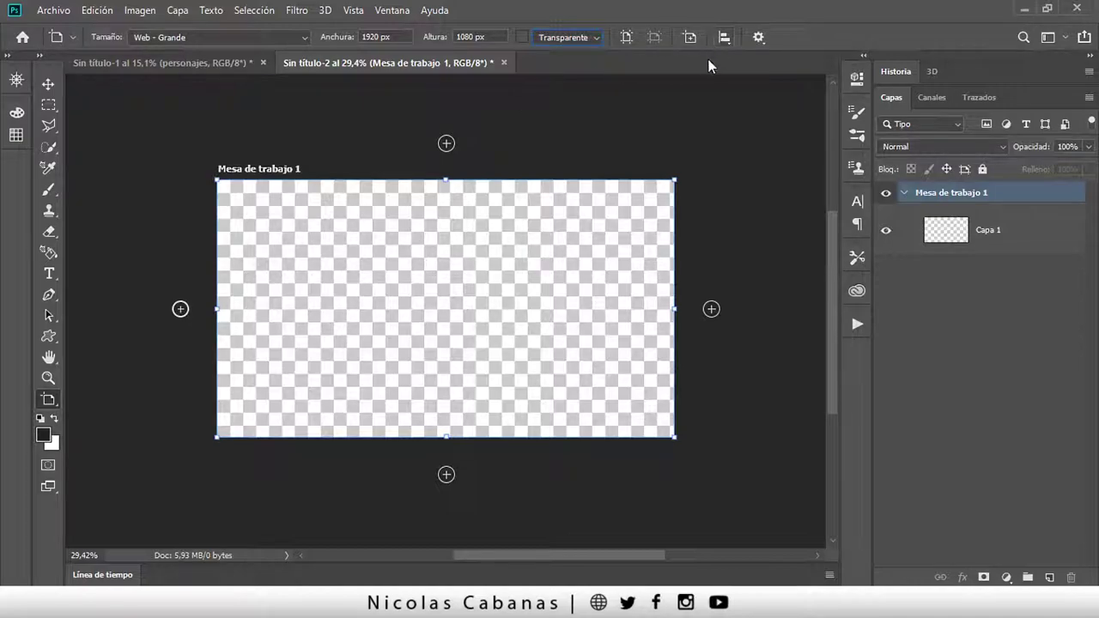
# Step: Browse the artboard align and settings menus, then switch to the Sin título-1 document
pyautogui.click(724, 37)
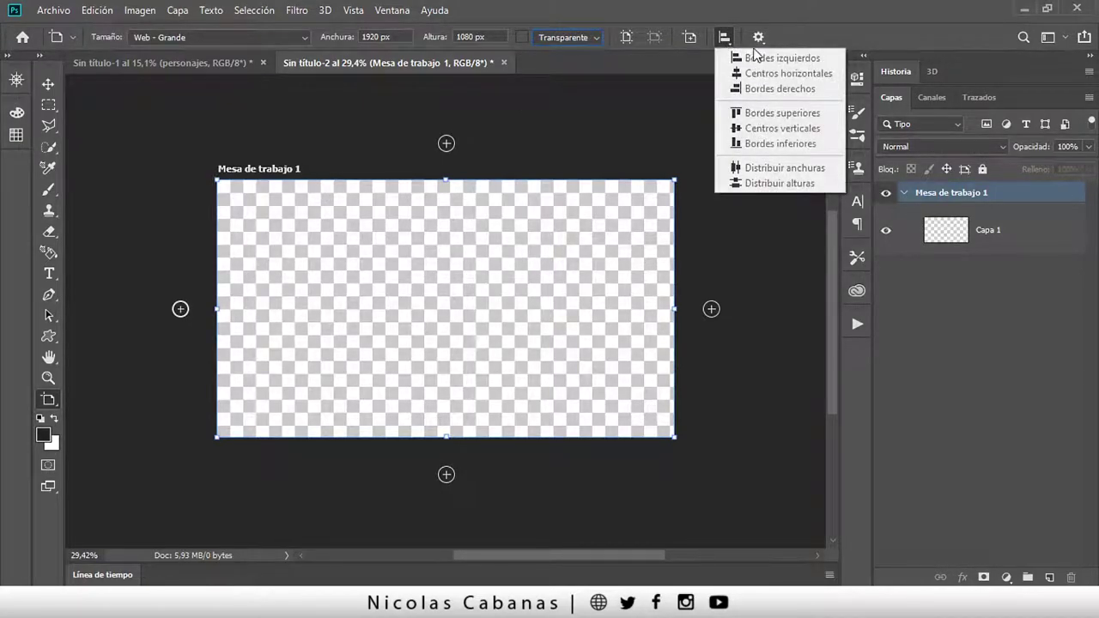
pyautogui.click(759, 39)
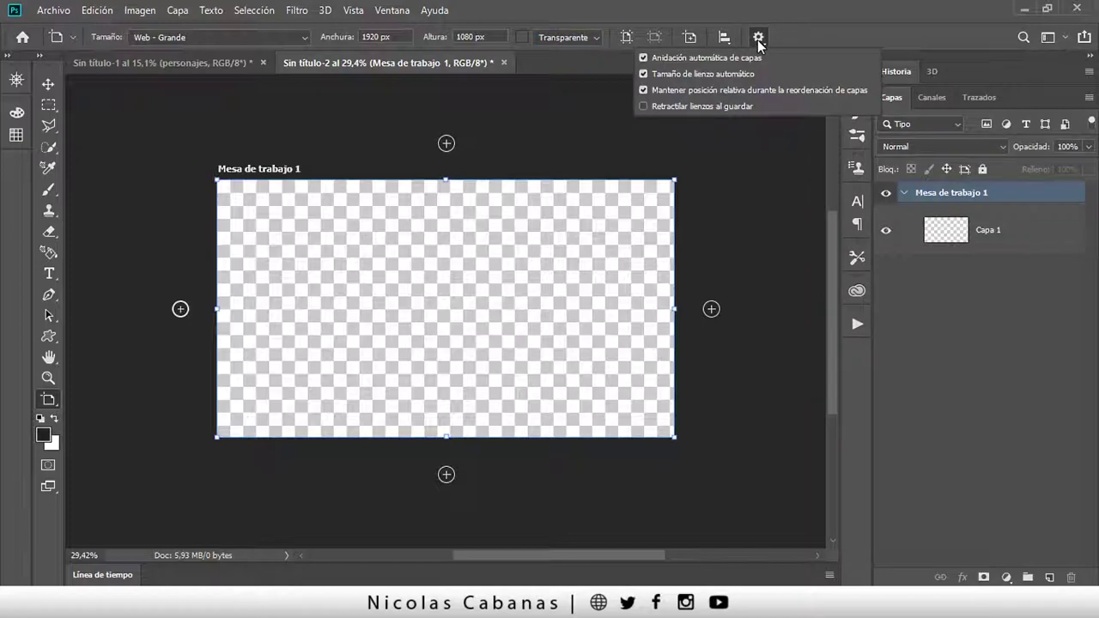
pyautogui.click(818, 40)
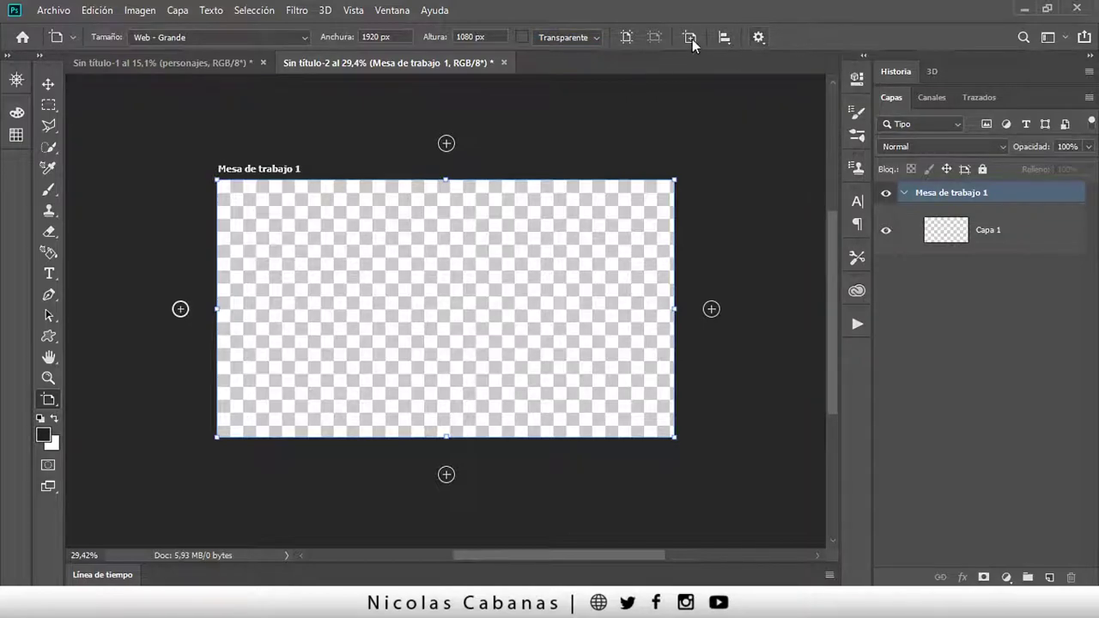
pyautogui.click(189, 64)
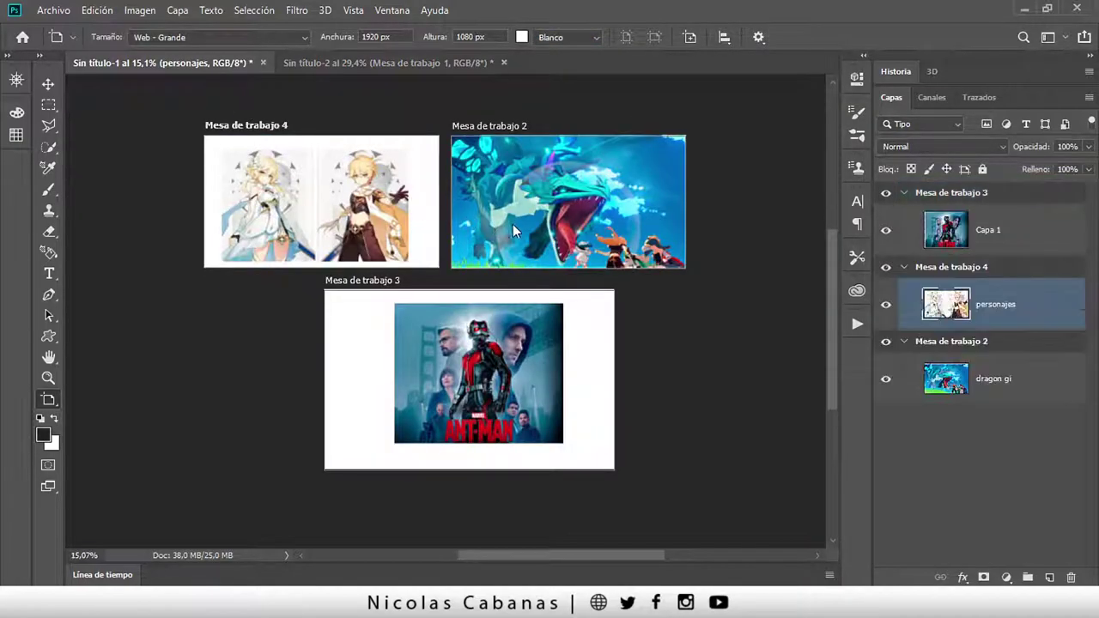
# Step: Zoom in and select Mesa de trabajo 3 and Mesa de trabajo 4 with the Artboard tool
pyautogui.press('z')
pyautogui.scroll(1, 495, 204)
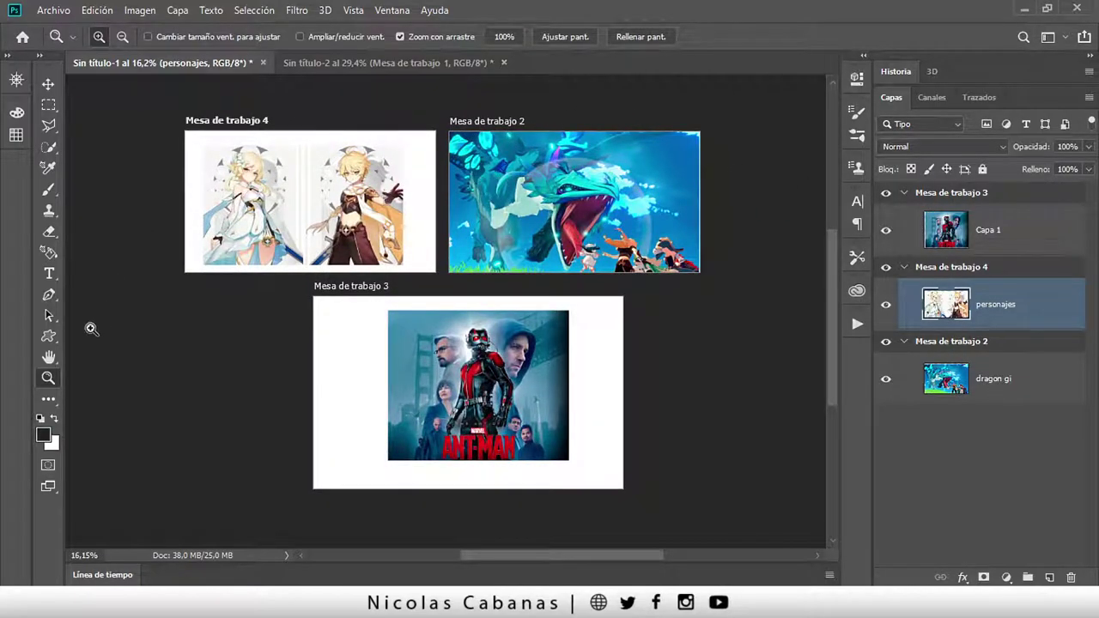
pyautogui.click(49, 400)
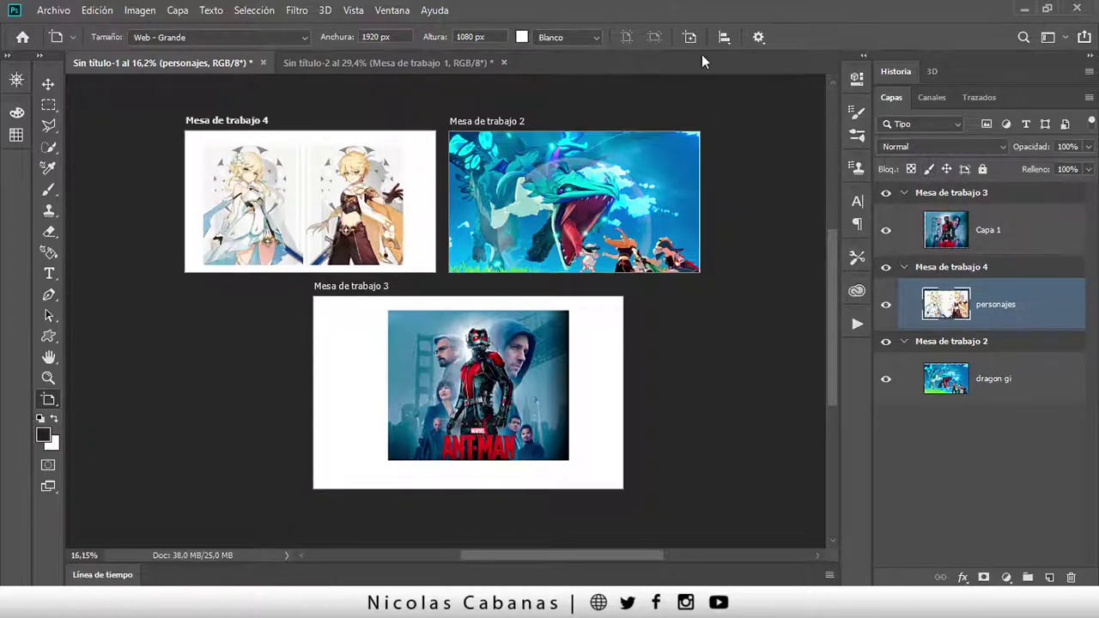
pyautogui.click(944, 194)
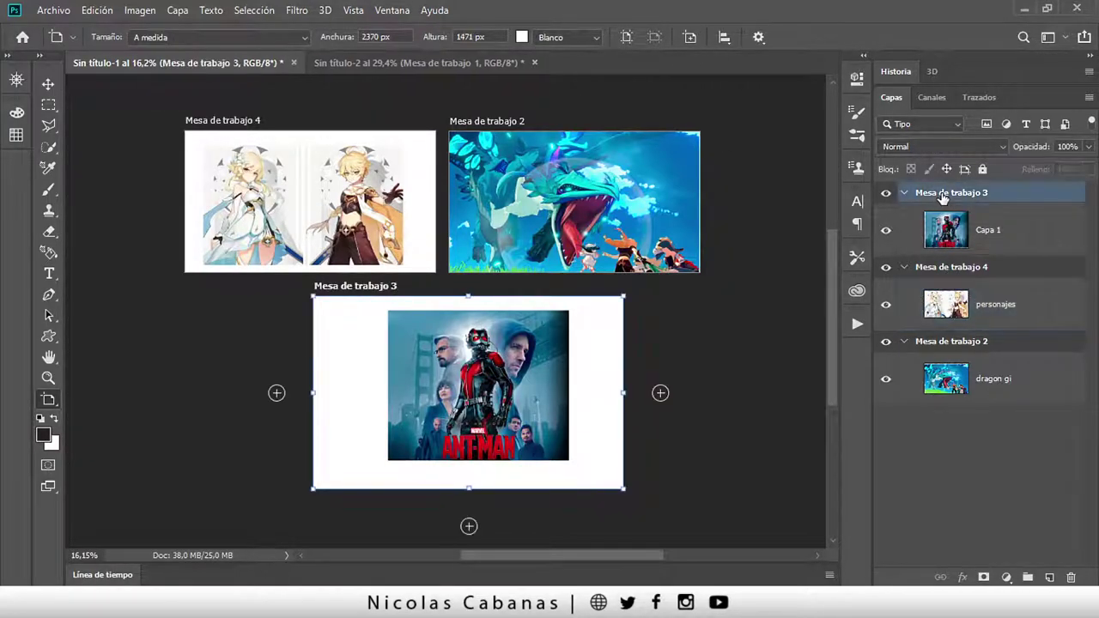
pyautogui.keyDown('ctrl'); pyautogui.click(970, 271); pyautogui.keyUp('ctrl')
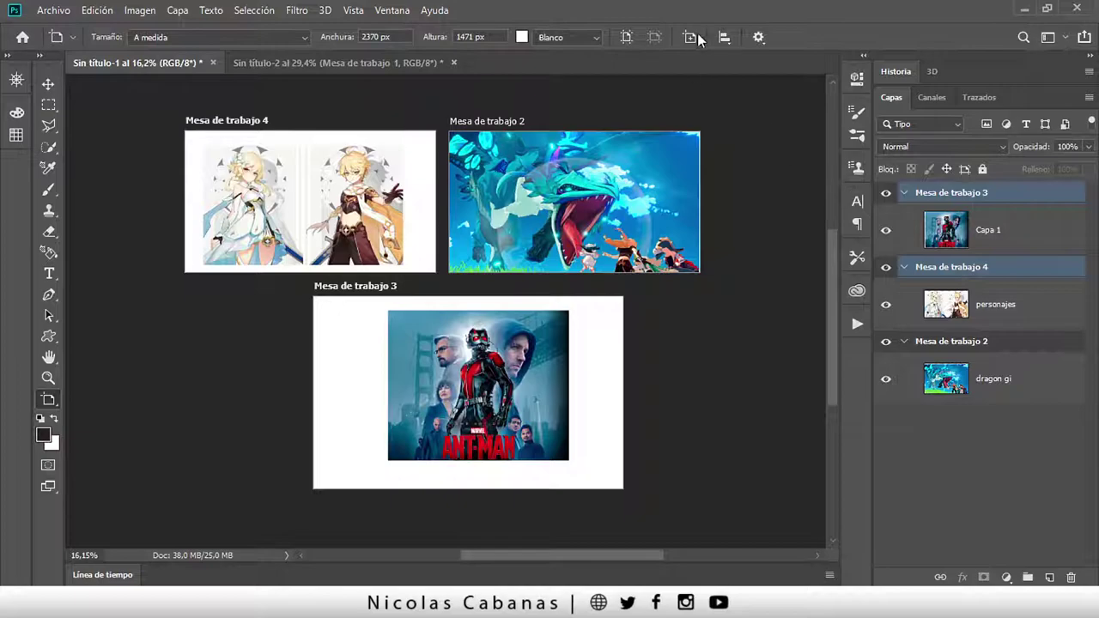
# Step: Align the two artboards and drag them left, clear of Mesa de trabajo 2
pyautogui.click(726, 38)
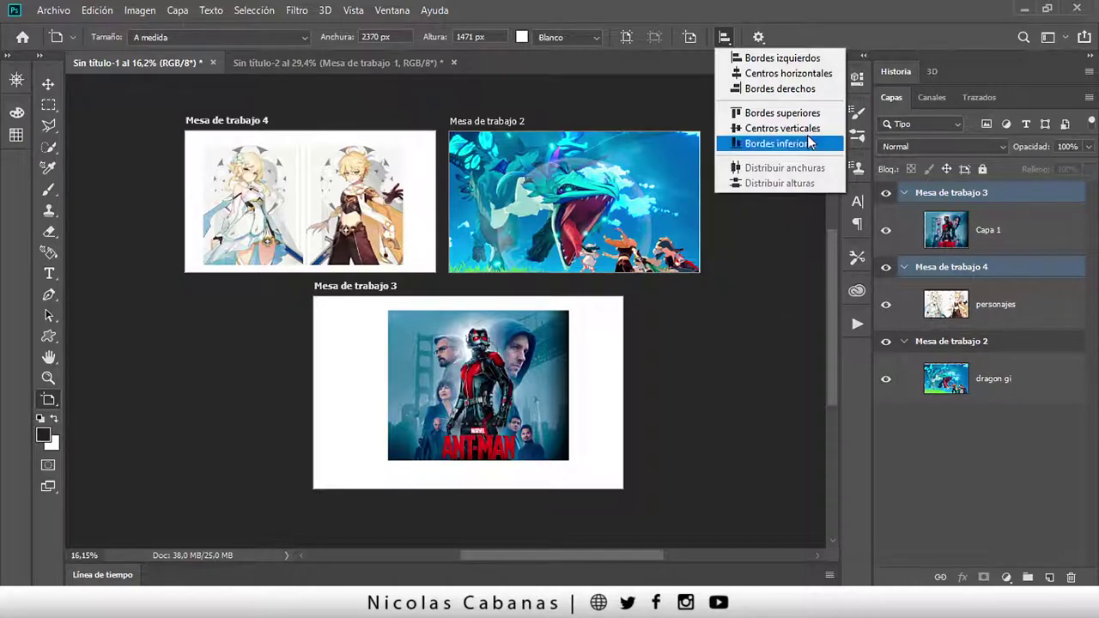
pyautogui.click(789, 74)
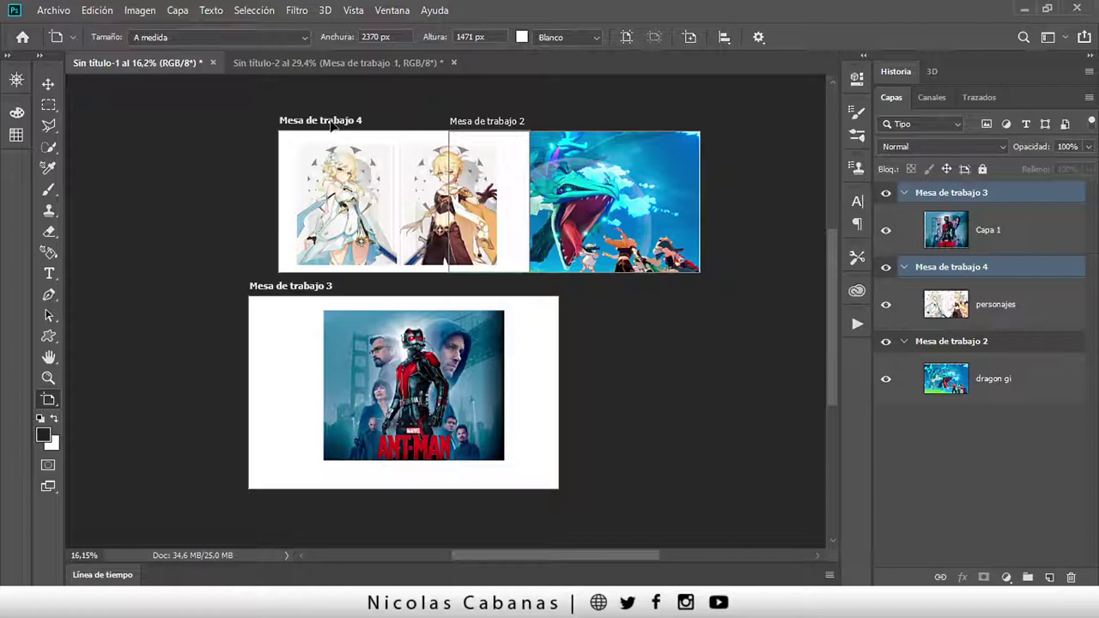
pyautogui.moveTo(331, 124); pyautogui.dragTo(208, 124)
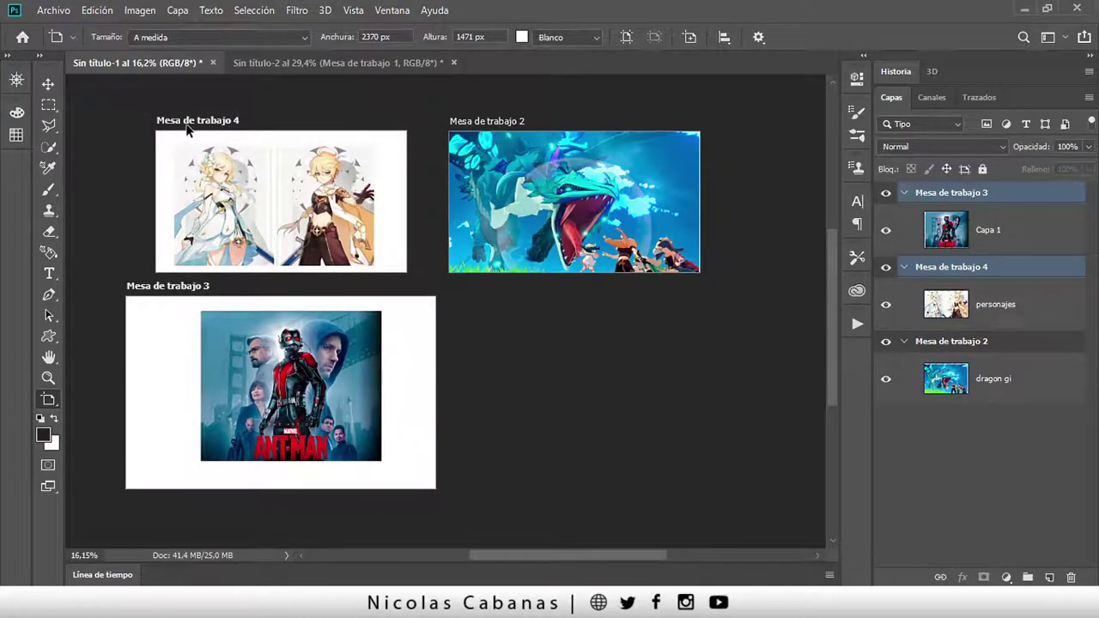
pyautogui.moveTo(191, 125)
pyautogui.mouseDown()
pyautogui.moveTo(176, 132)
pyautogui.moveTo(228, 126)
pyautogui.mouseUp()
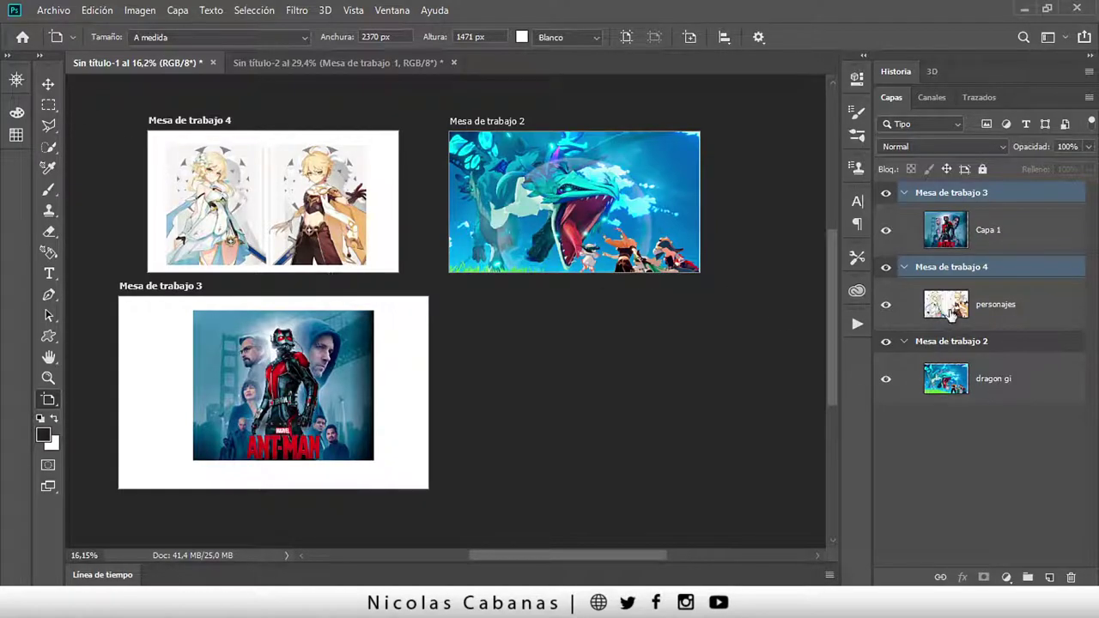
pyautogui.click(986, 268)
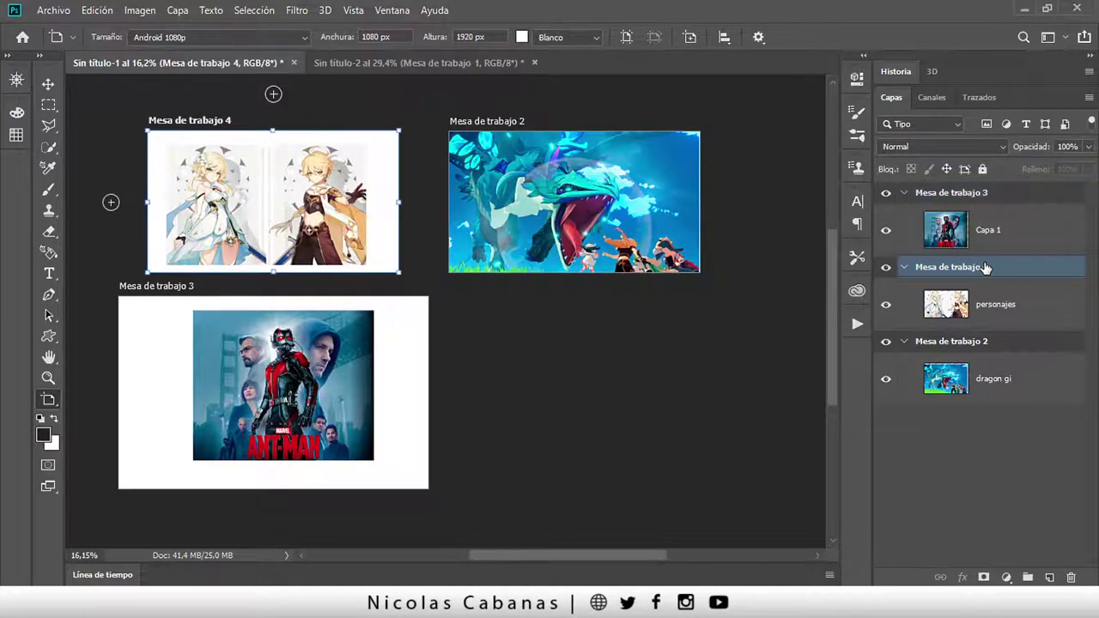
pyautogui.moveTo(398, 272); pyautogui.dragTo(335, 271)
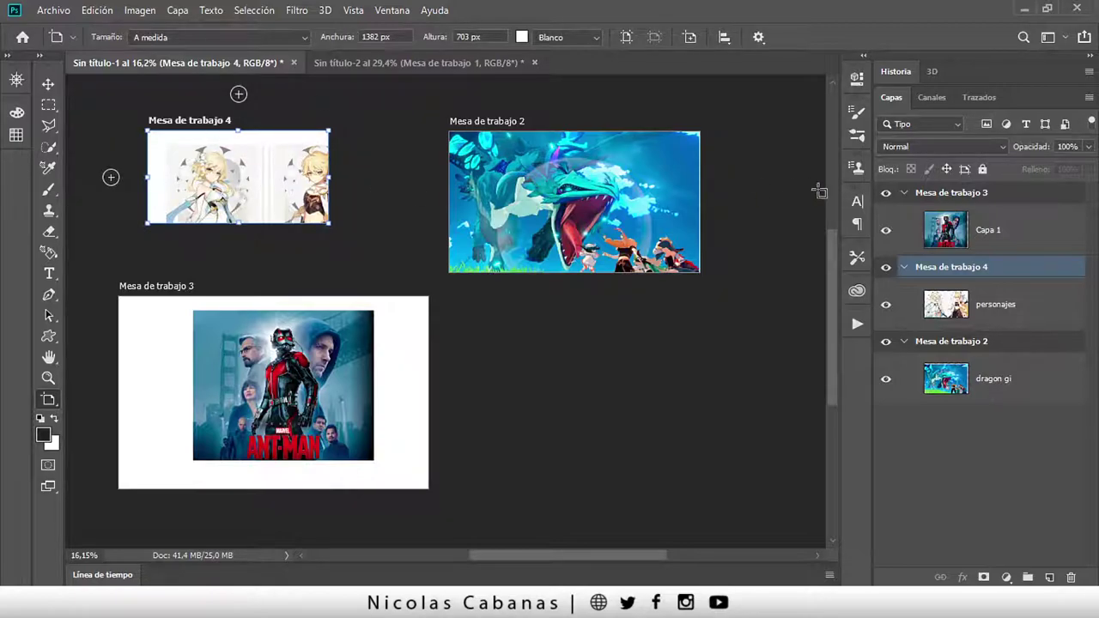
pyautogui.click(983, 305)
pyautogui.click(48, 84)
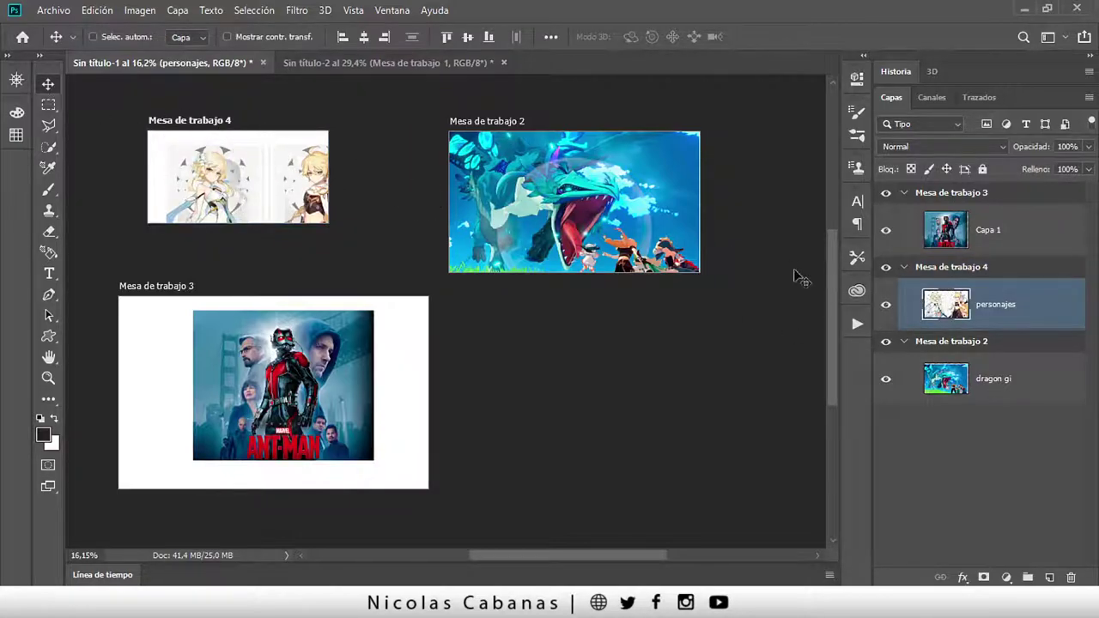
pyautogui.click(959, 268)
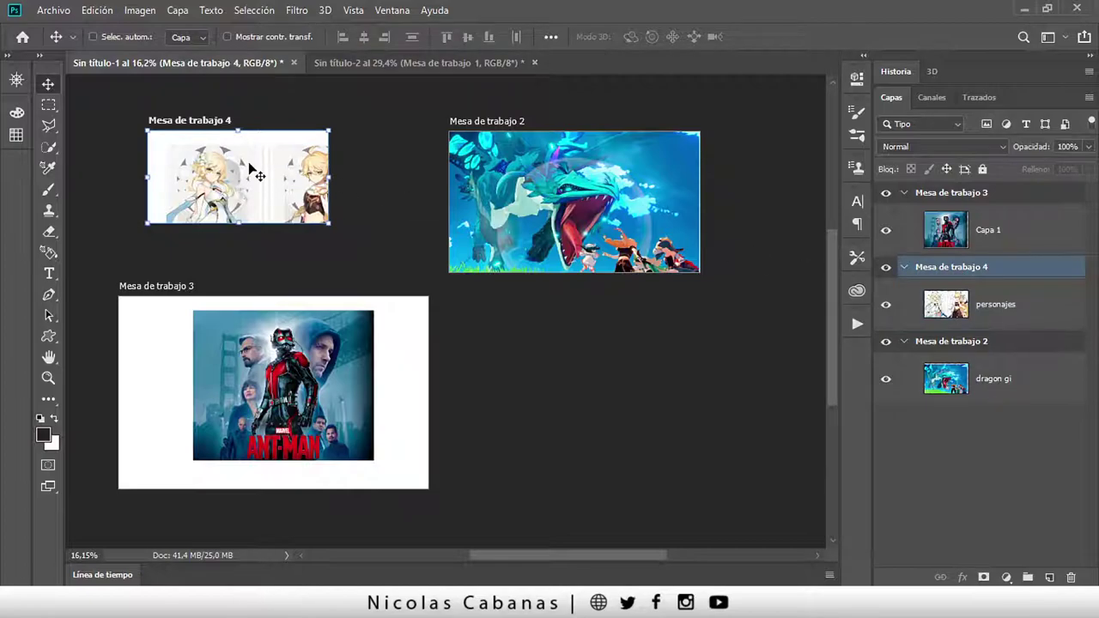
pyautogui.hotkey('shift', 'v')
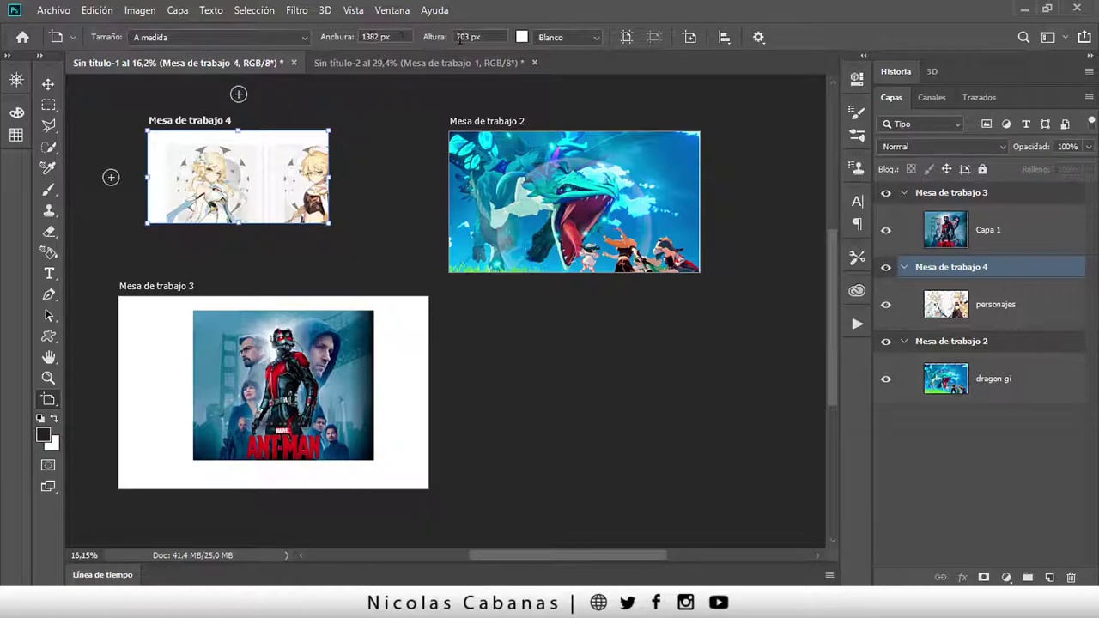
pyautogui.click(972, 436)
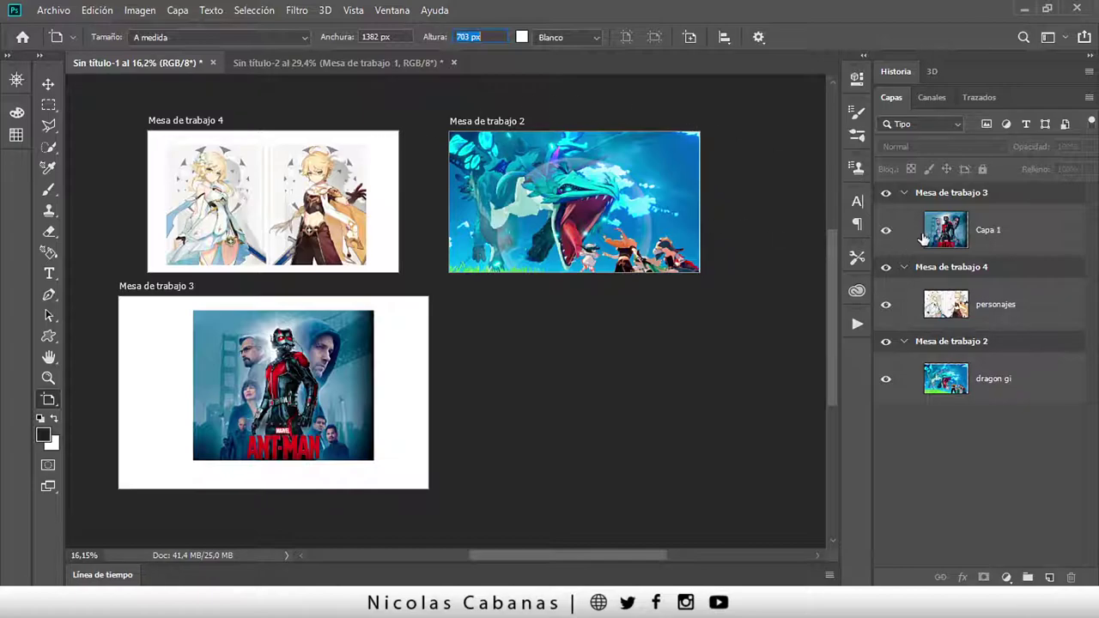
# Step: Ungroup Mesa de trabajo 3, 4 and 2 in turn with Desagrupar mesas de trabajo
pyautogui.click(971, 195)
pyautogui.rightClick(973, 198)
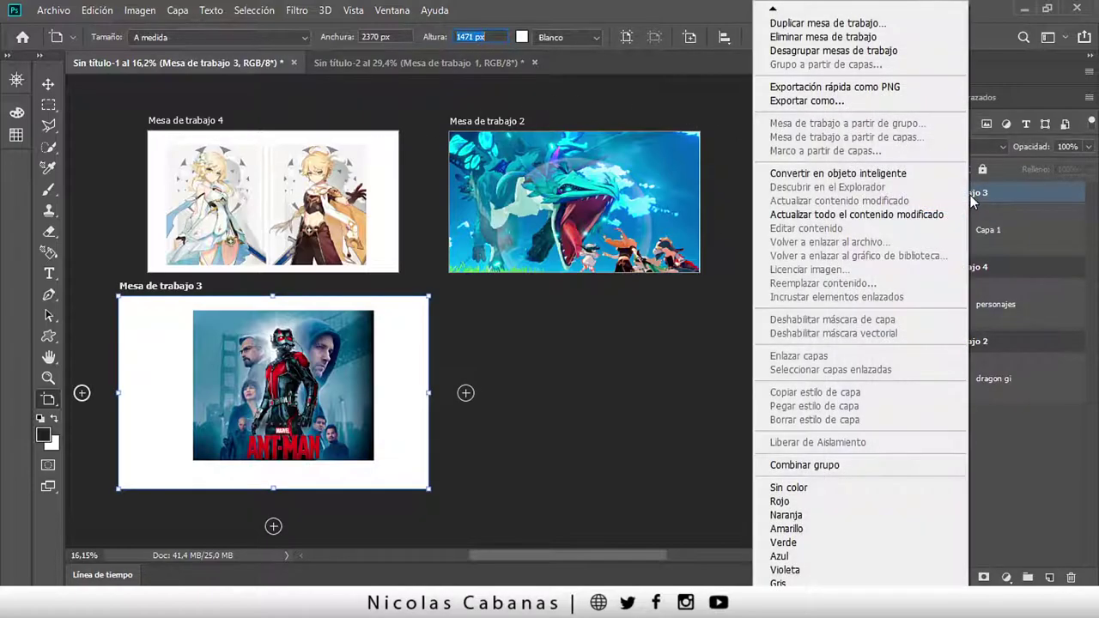
pyautogui.click(889, 51)
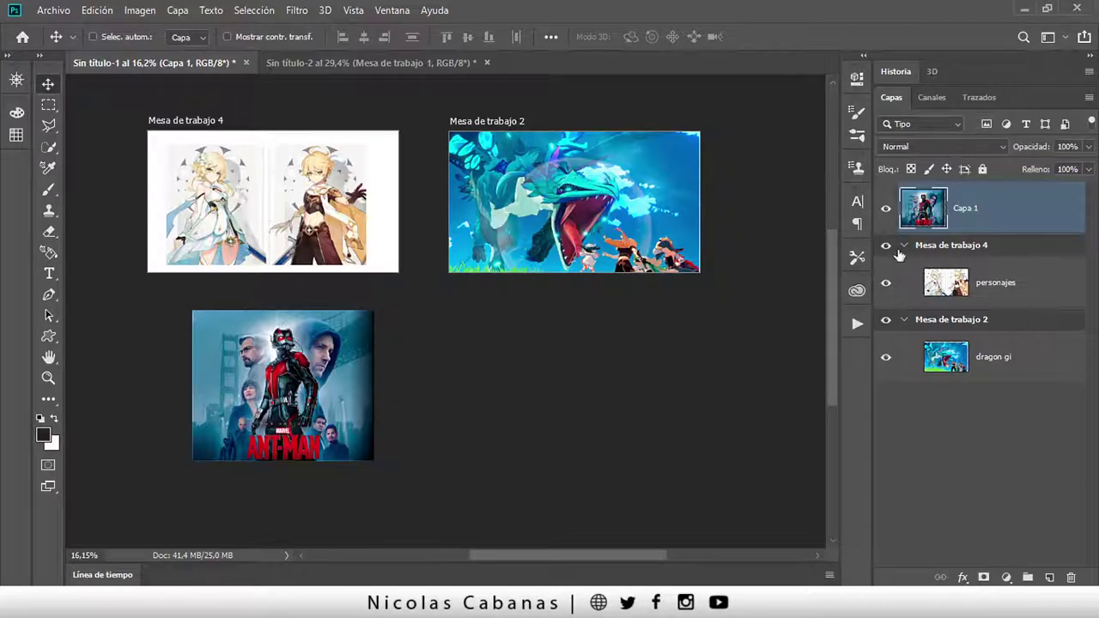
pyautogui.click(933, 246)
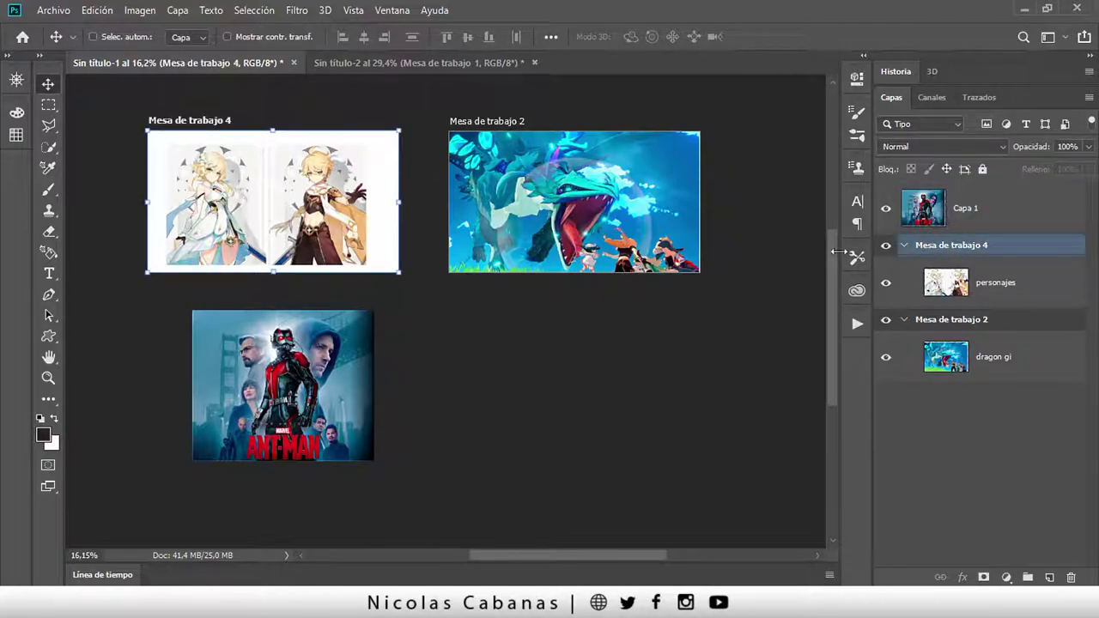
pyautogui.rightClick(962, 256)
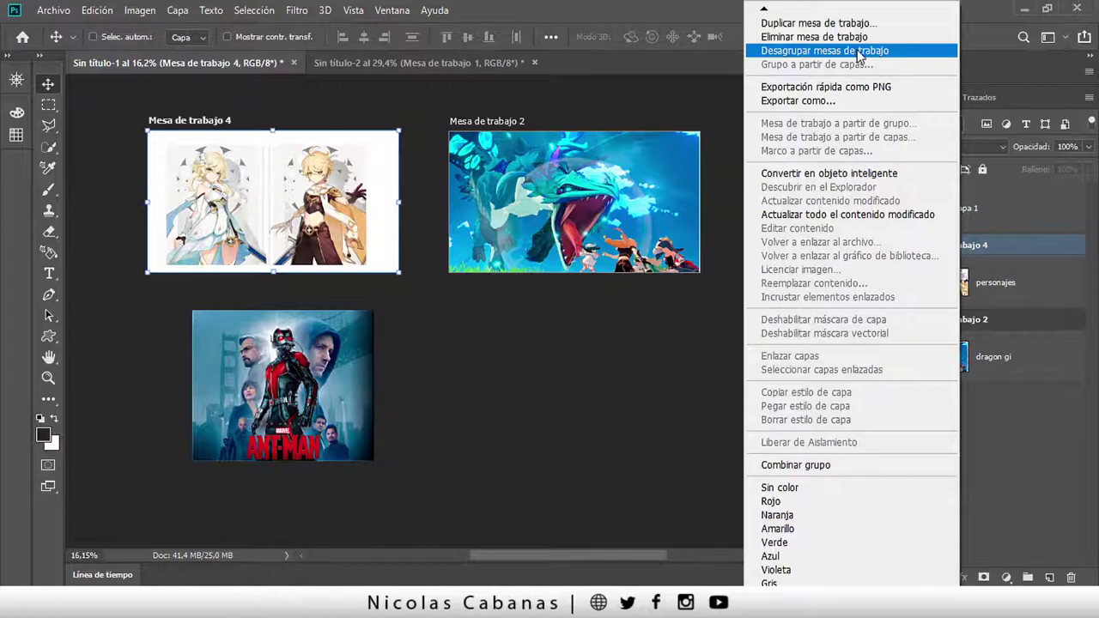
pyautogui.click(847, 51)
pyautogui.click(960, 299)
pyautogui.rightClick(959, 300)
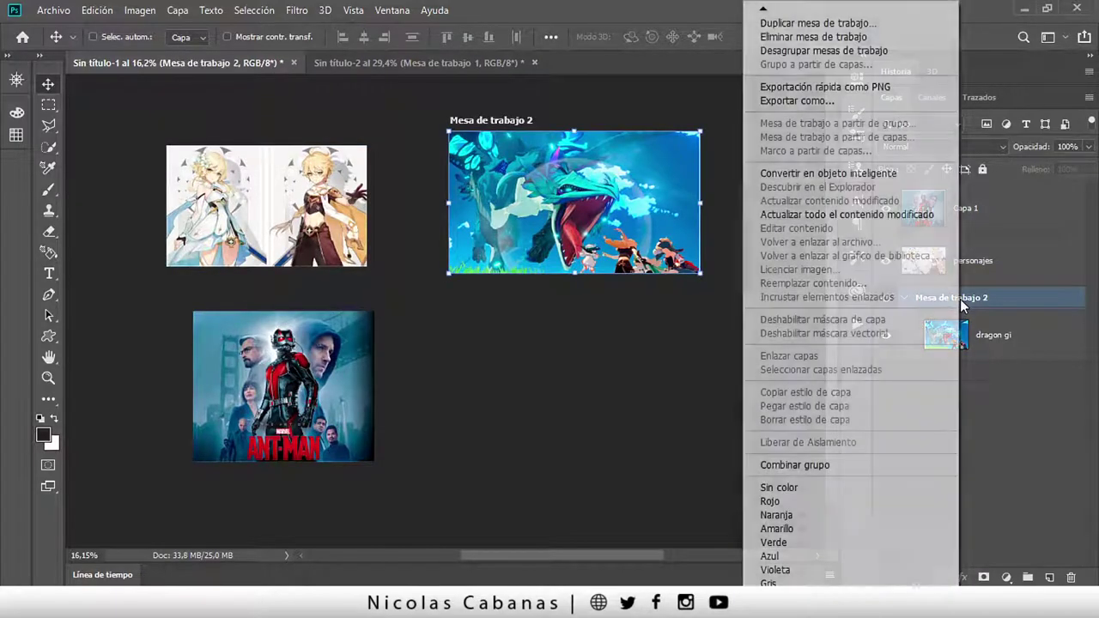
pyautogui.click(896, 52)
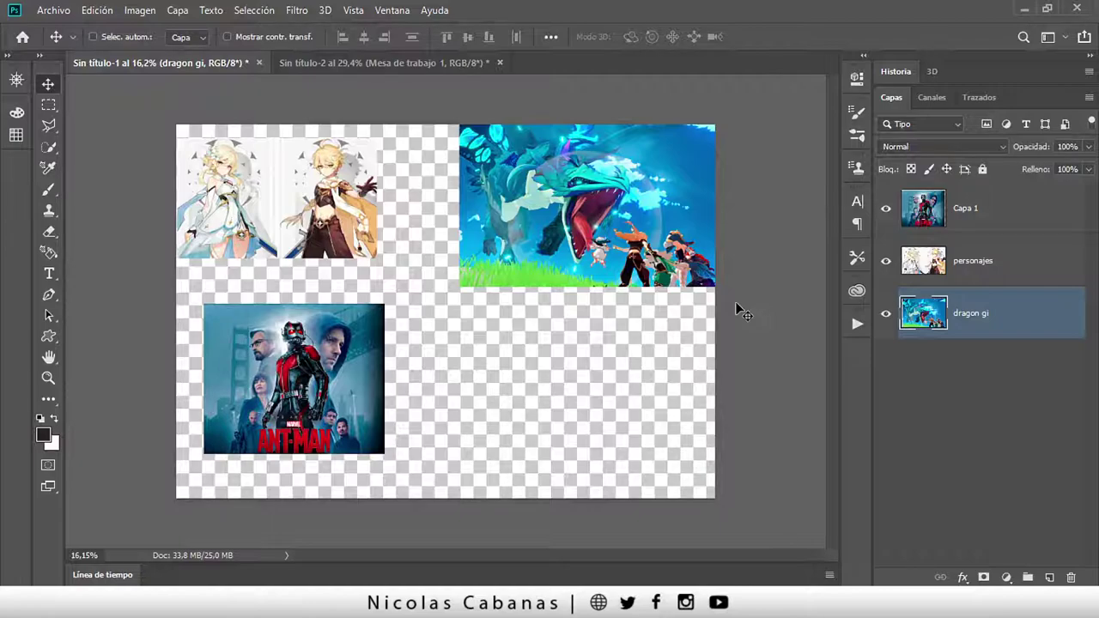
pyautogui.click(49, 104)
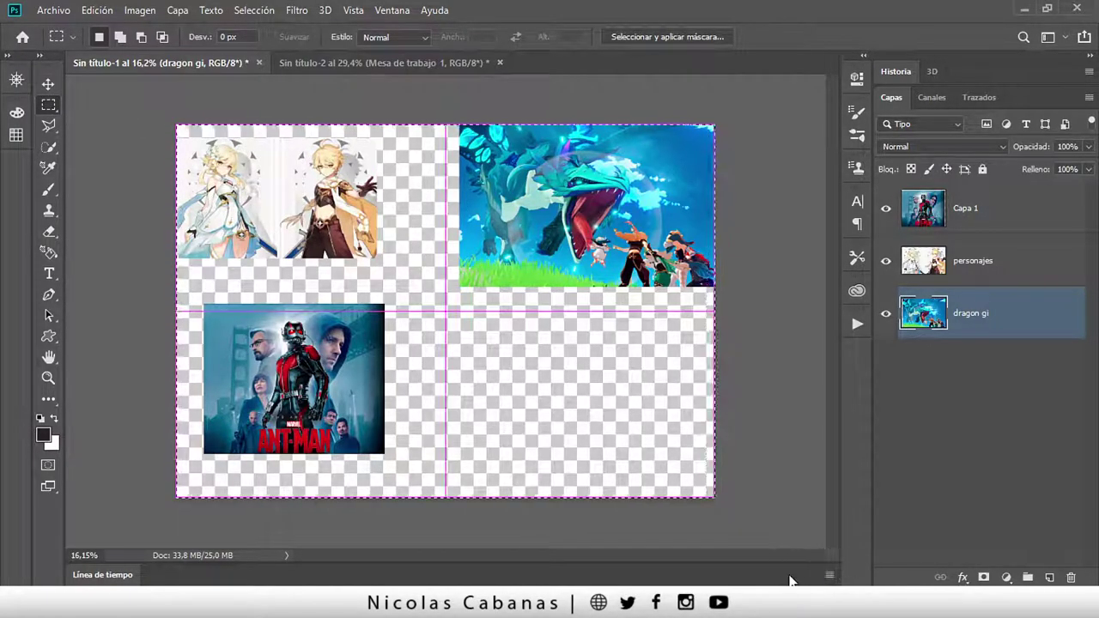
pyautogui.moveTo(171, 123); pyautogui.dragTo(760, 515)
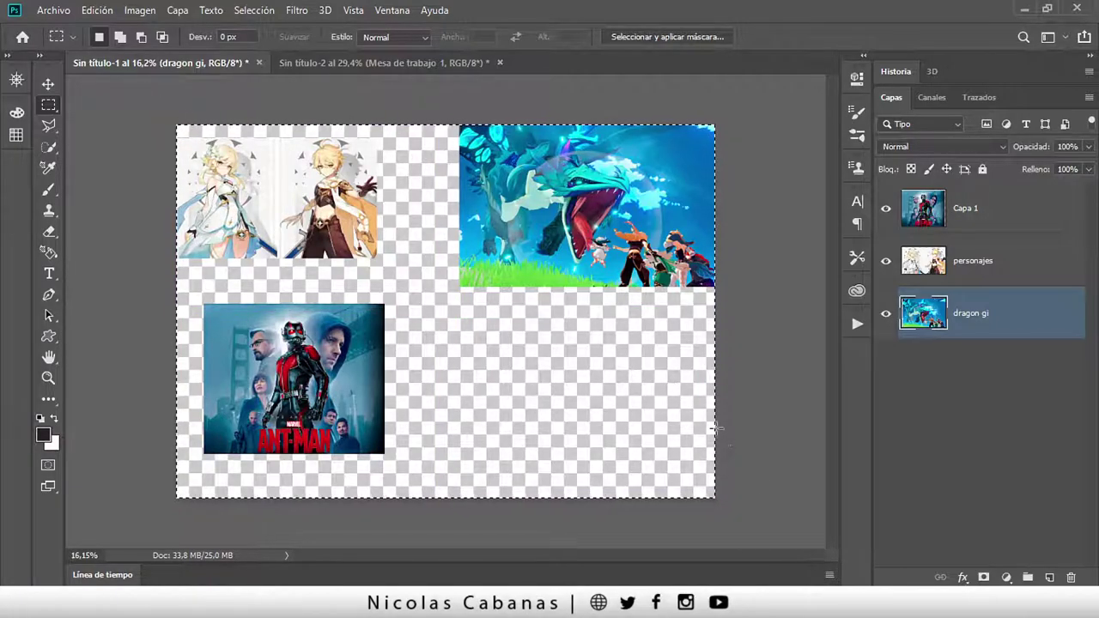
pyautogui.hotkey('ctrl', 'd')
pyautogui.click(139, 9)
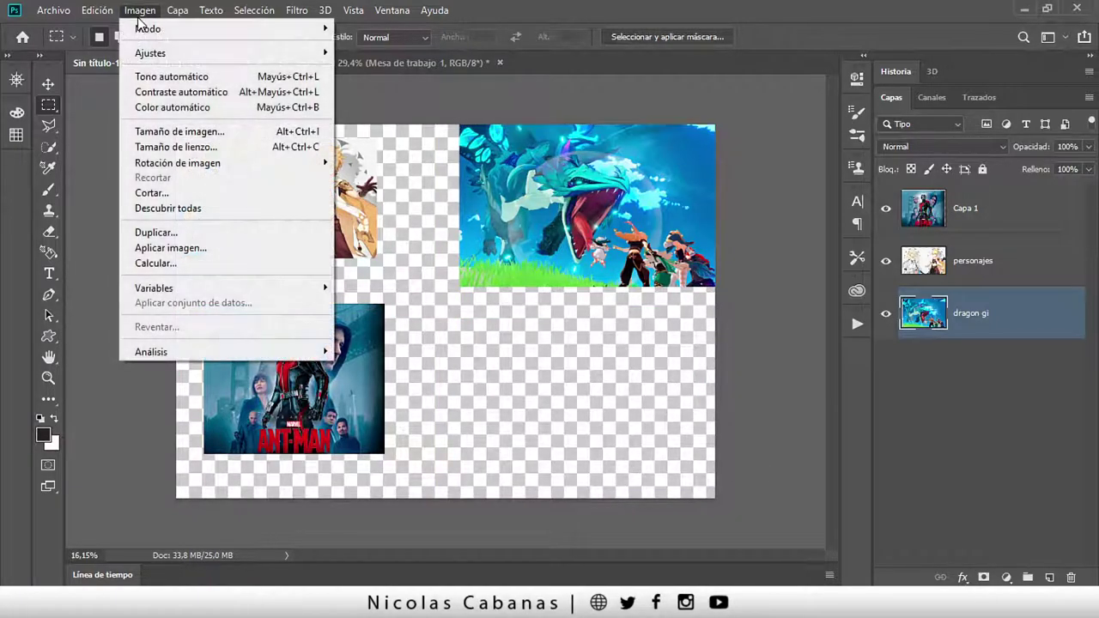
pyautogui.click(188, 132)
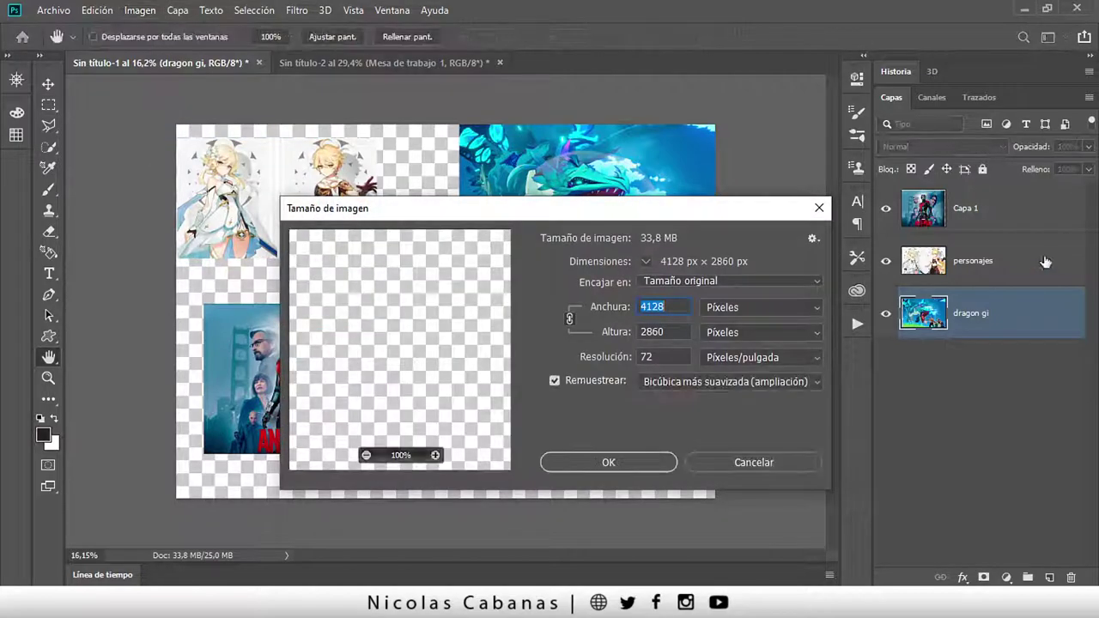
pyautogui.click(720, 460)
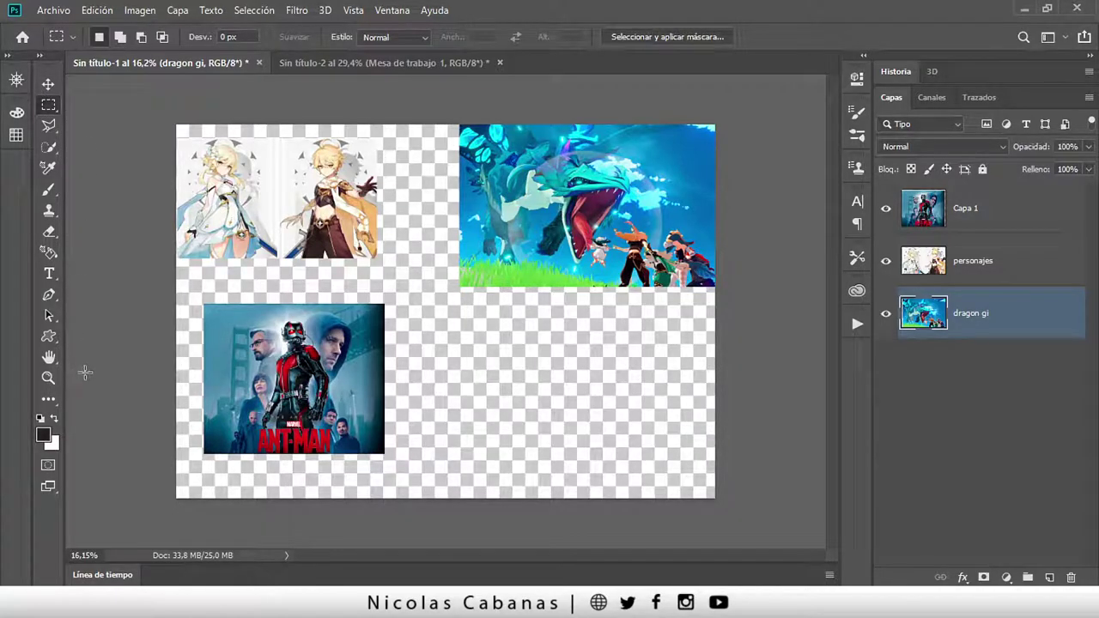
pyautogui.press('c')
pyautogui.rightClick(47, 406)
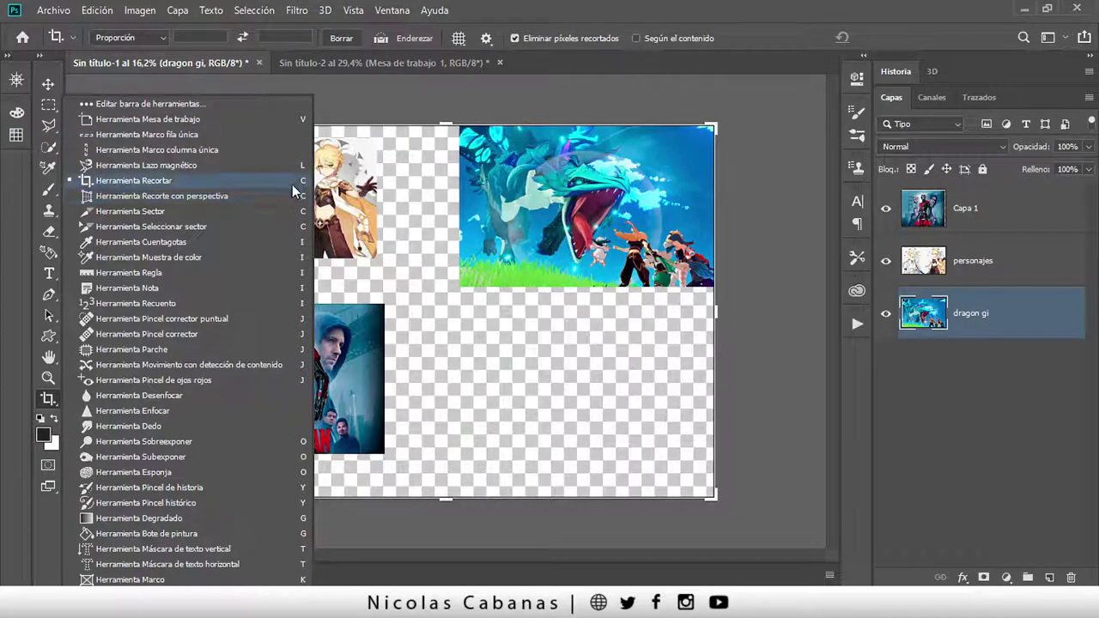
pyautogui.click(238, 184)
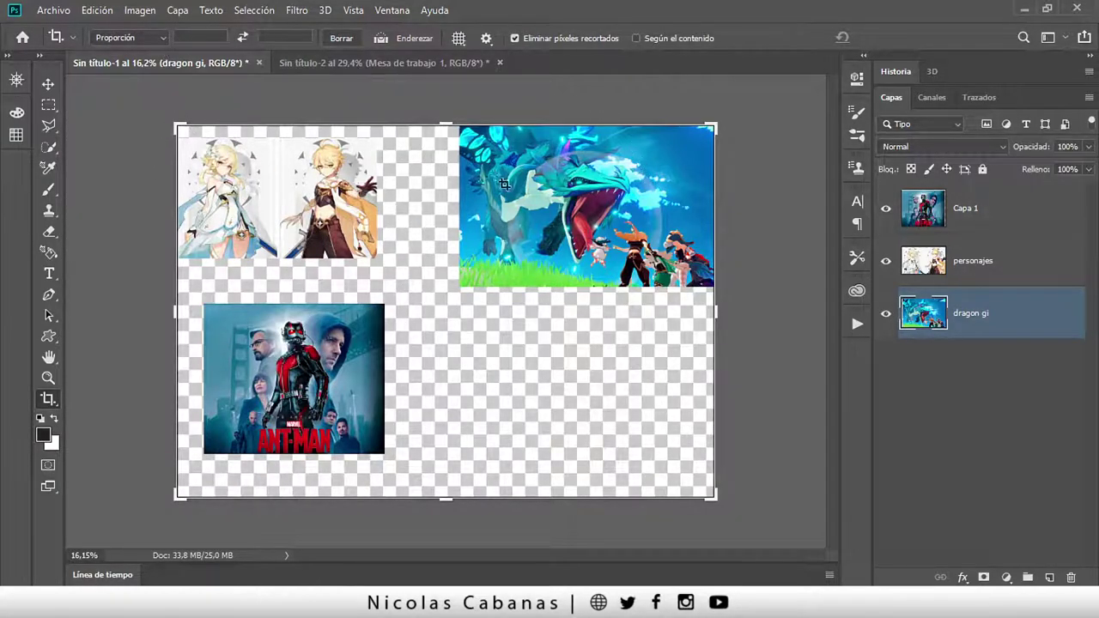
pyautogui.click(133, 11)
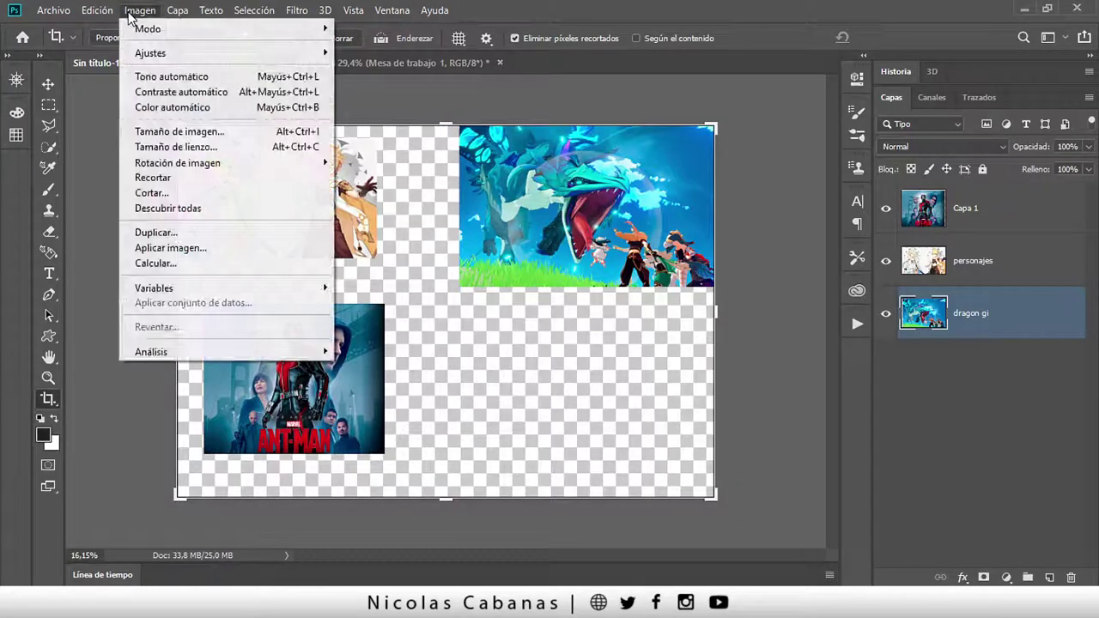
pyautogui.click(190, 130)
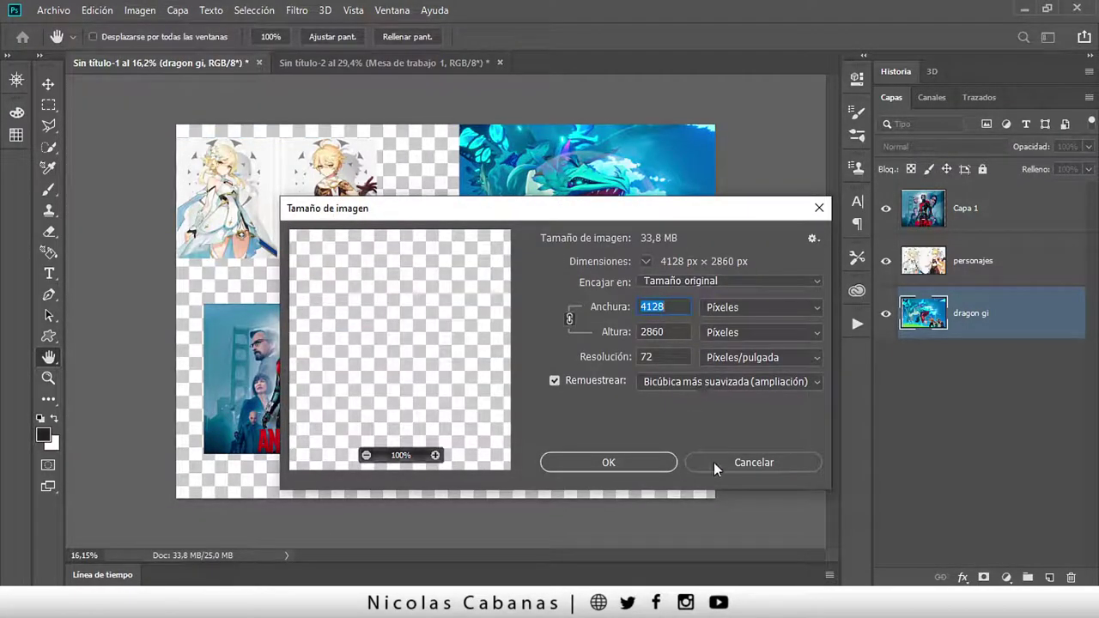
pyautogui.click(714, 462)
pyautogui.click(58, 82)
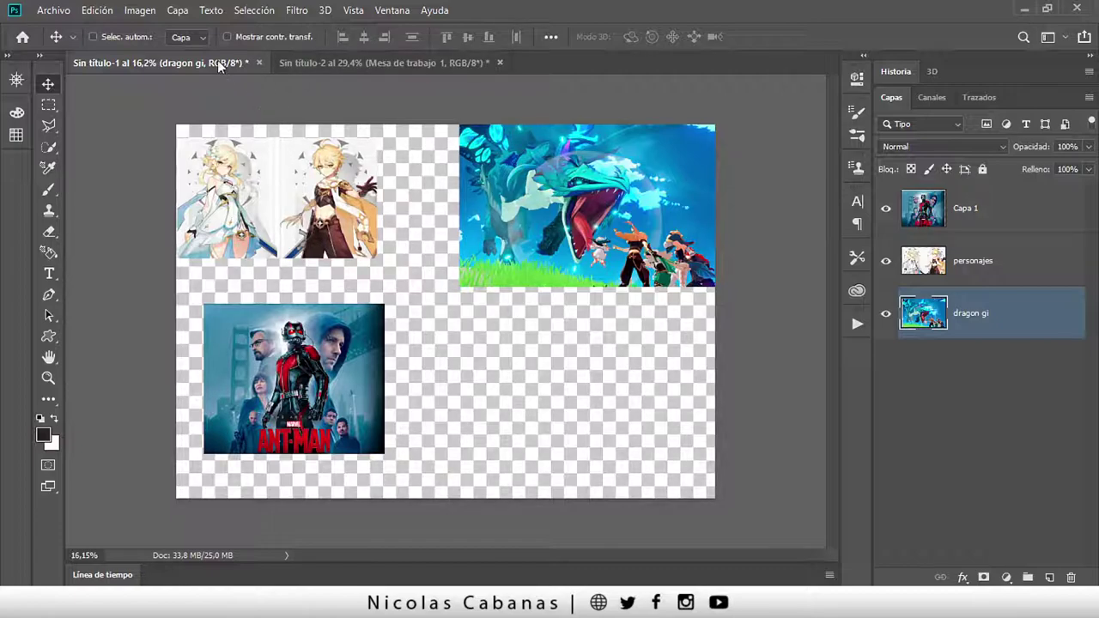
pyautogui.click(179, 12)
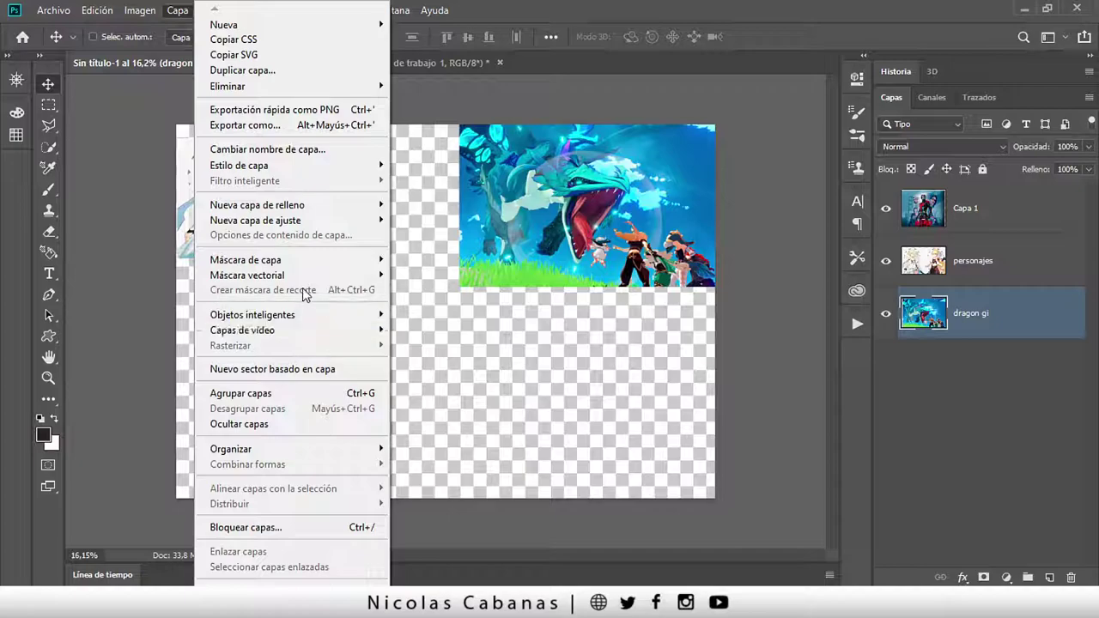
pyautogui.moveTo(239, 165)
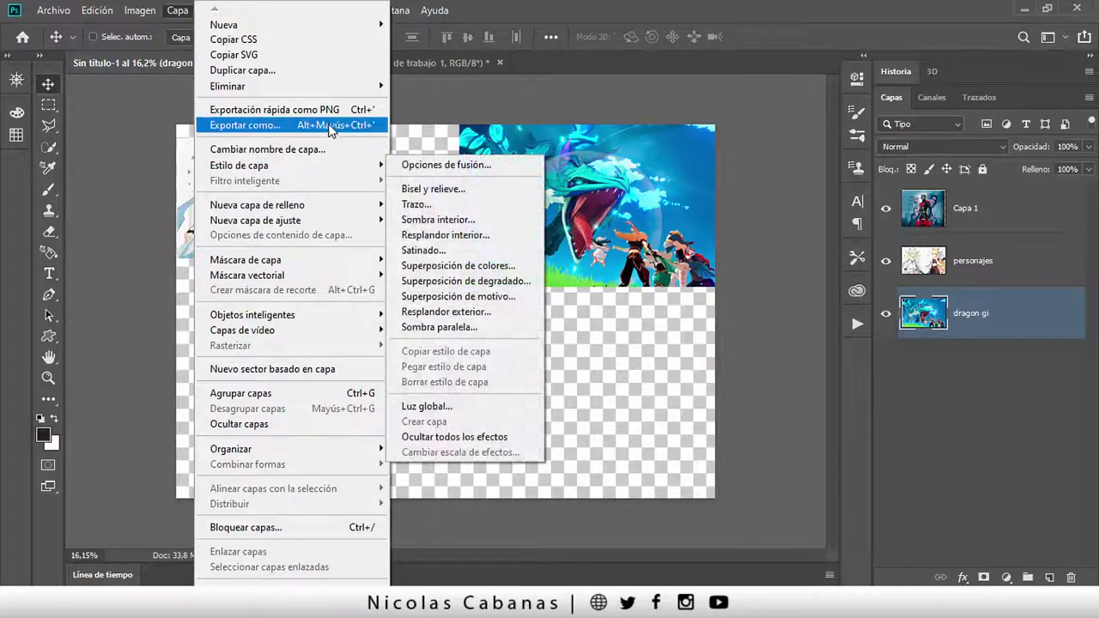
# Step: Create an artboard around the dragon gi layer, then undo it
pyautogui.click(994, 378)
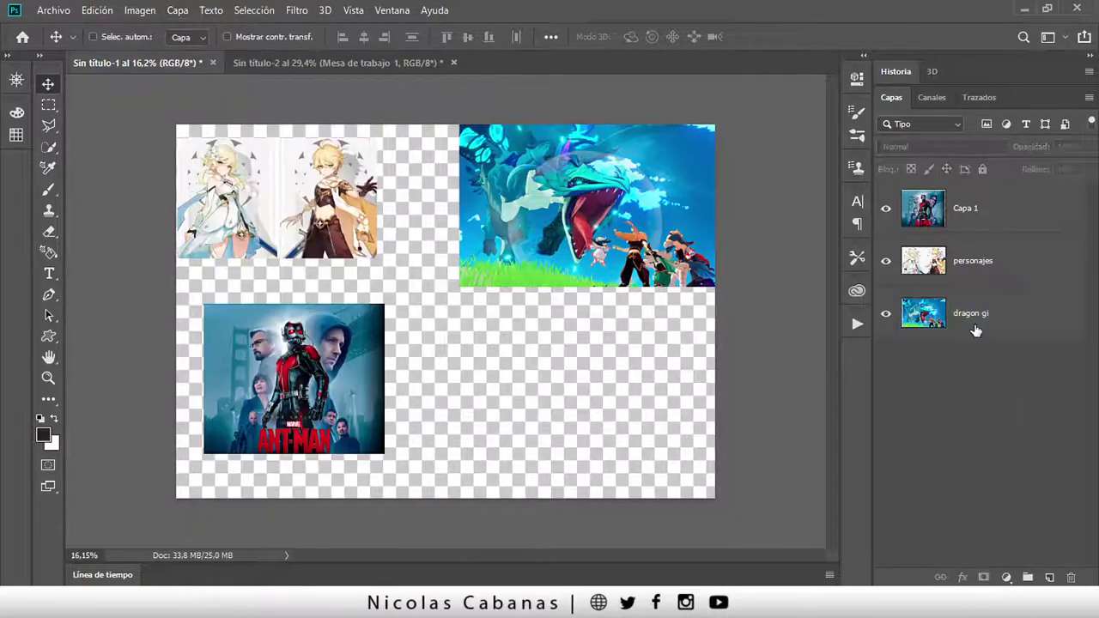
pyautogui.click(977, 331)
pyautogui.rightClick(1002, 314)
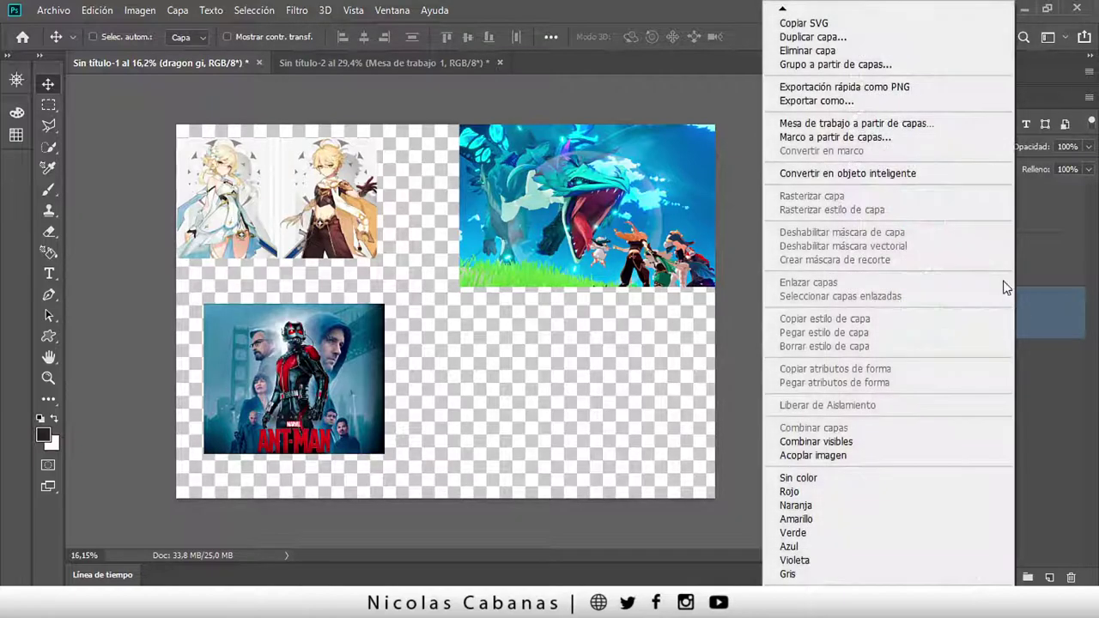
pyautogui.click(897, 125)
pyautogui.click(673, 168)
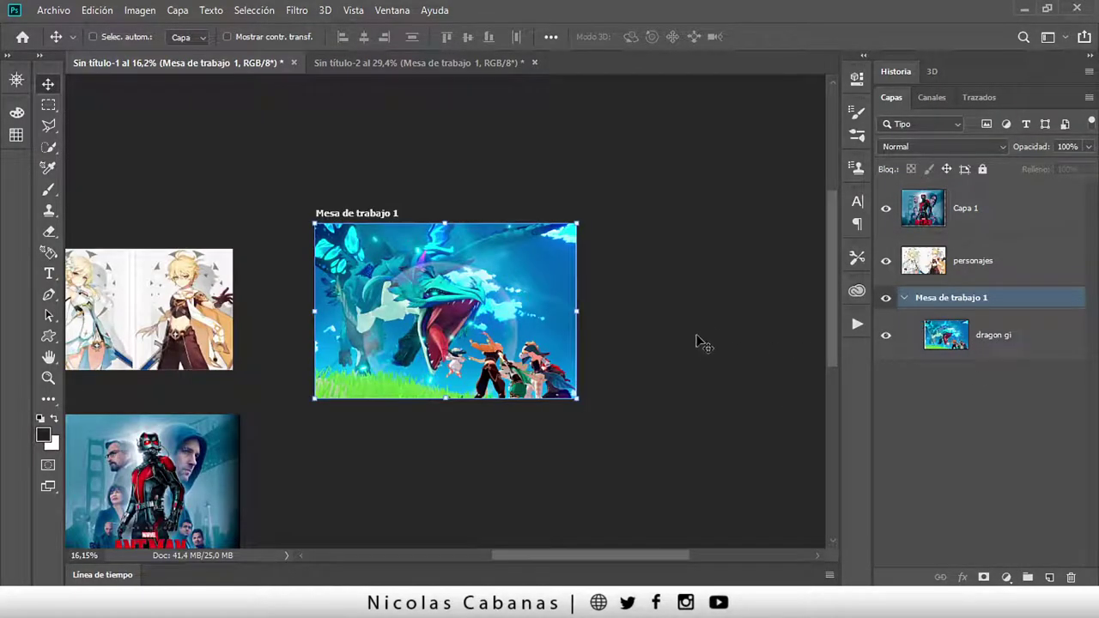
pyautogui.hotkey('ctrl', 'z')
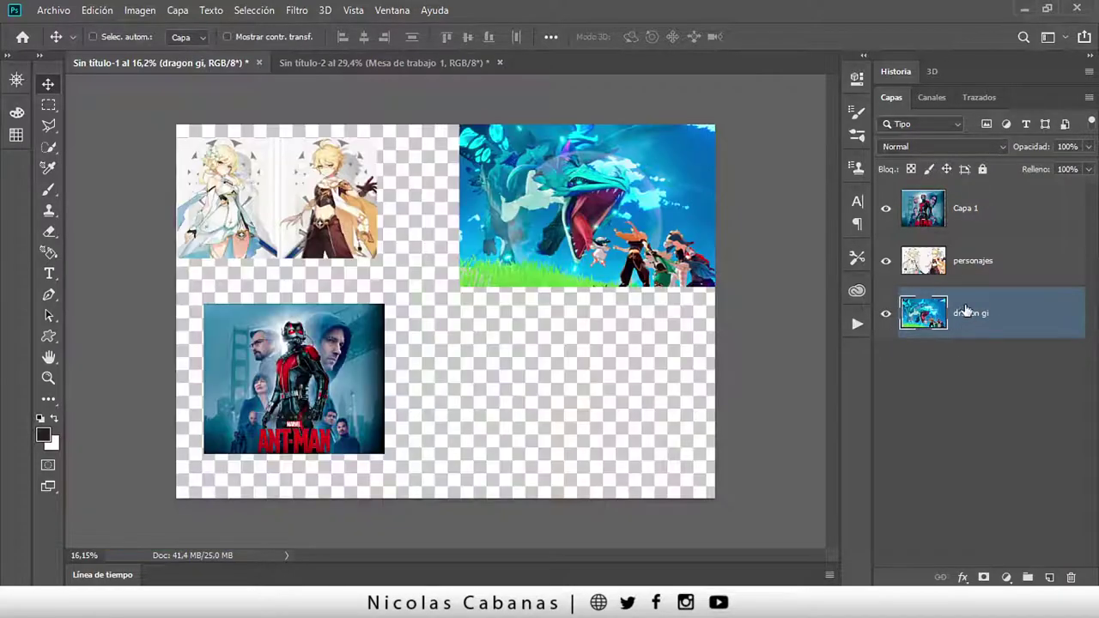
# Step: Create an artboard from all three image layers, undo it, and select only Capa 1
pyautogui.keyDown('shift'); pyautogui.click(977, 229); pyautogui.keyUp('shift')
pyautogui.rightClick(976, 230)
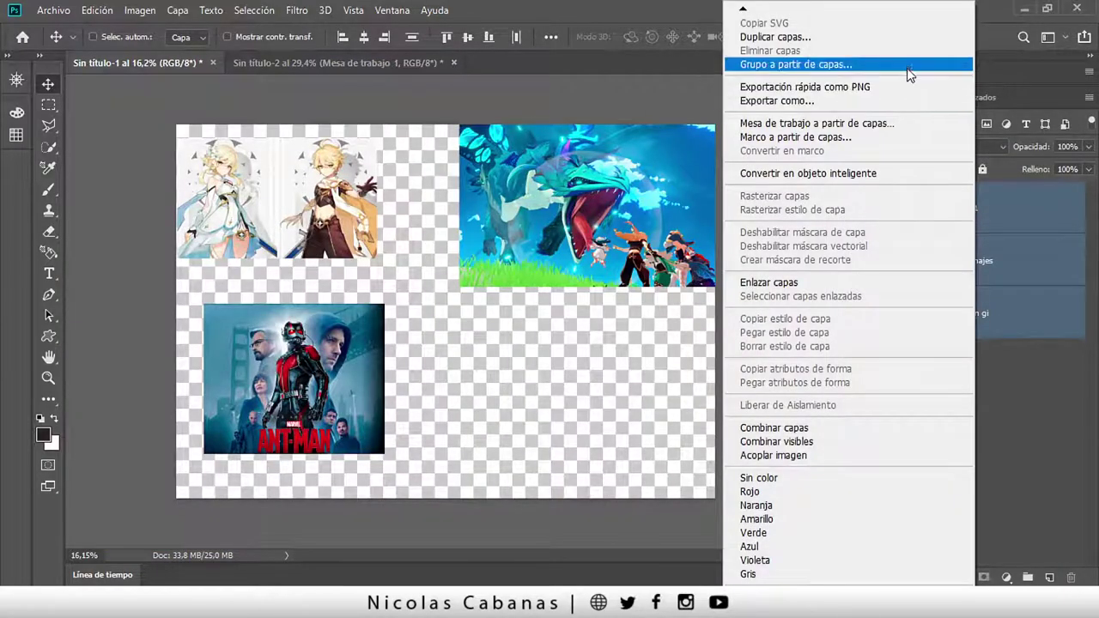
pyautogui.click(907, 123)
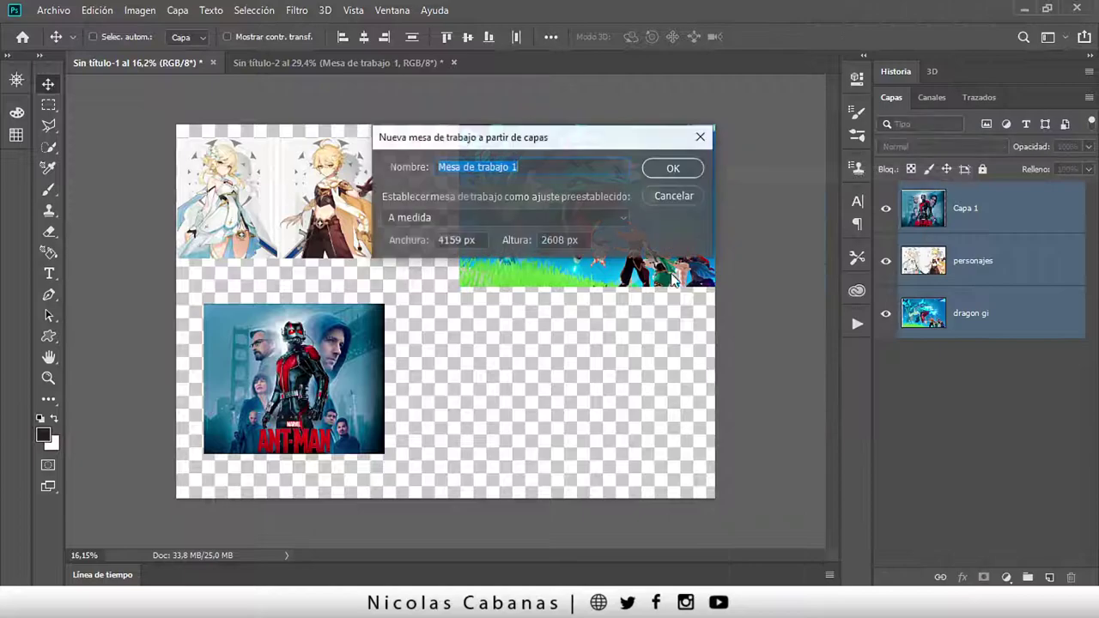
pyautogui.click(675, 168)
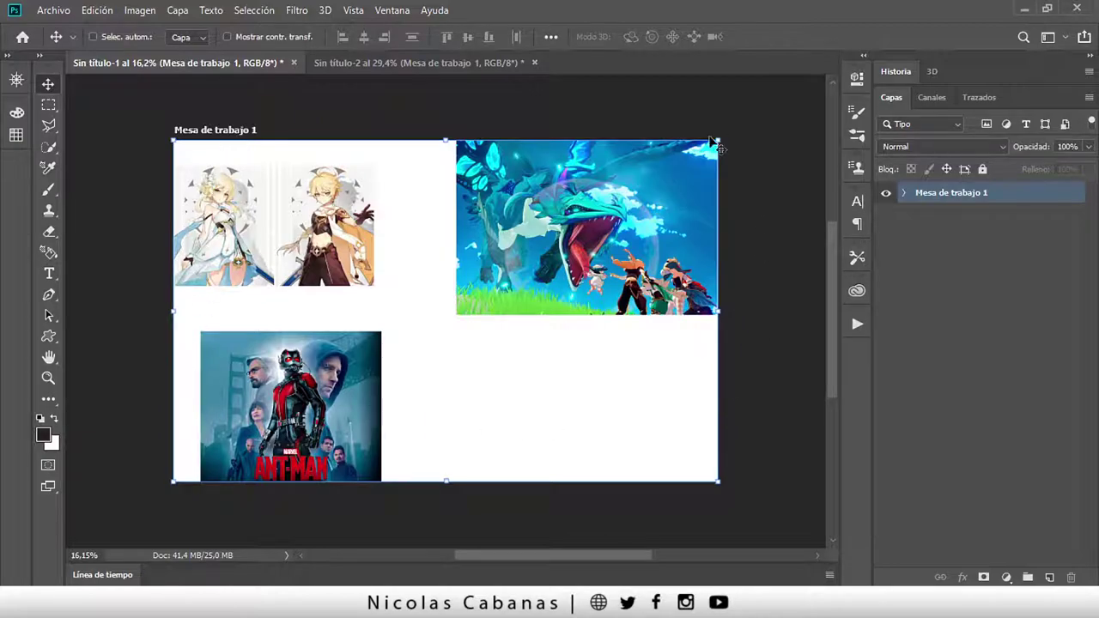
pyautogui.hotkey('ctrl', 'z')
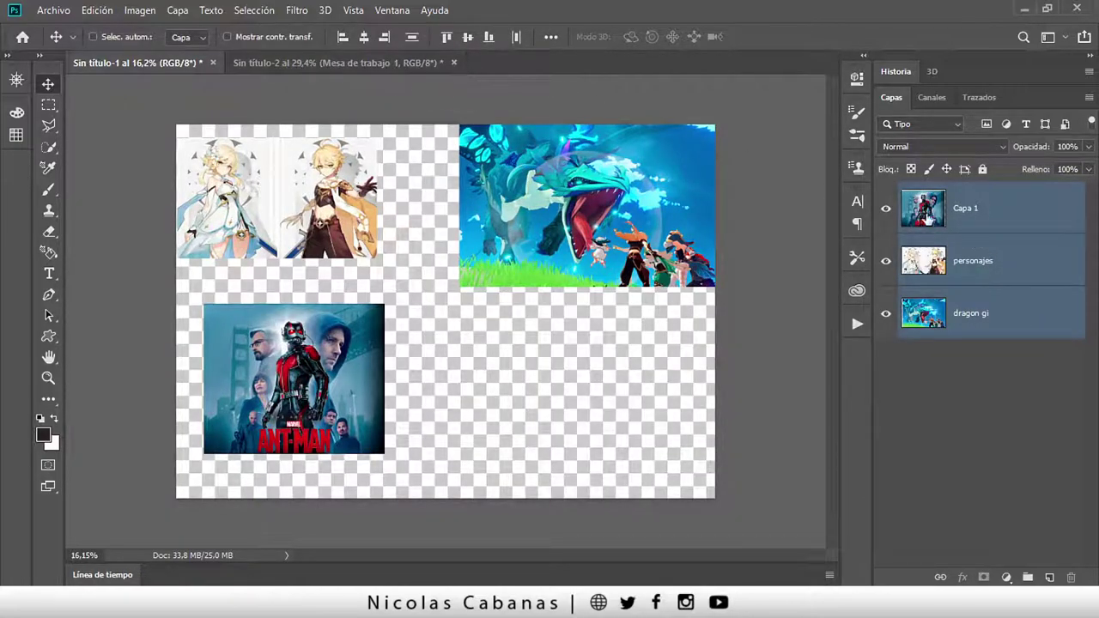
pyautogui.click(992, 221)
# Step: Select the dragon gi layer instead of Capa 1
pyautogui.click(178, 11)
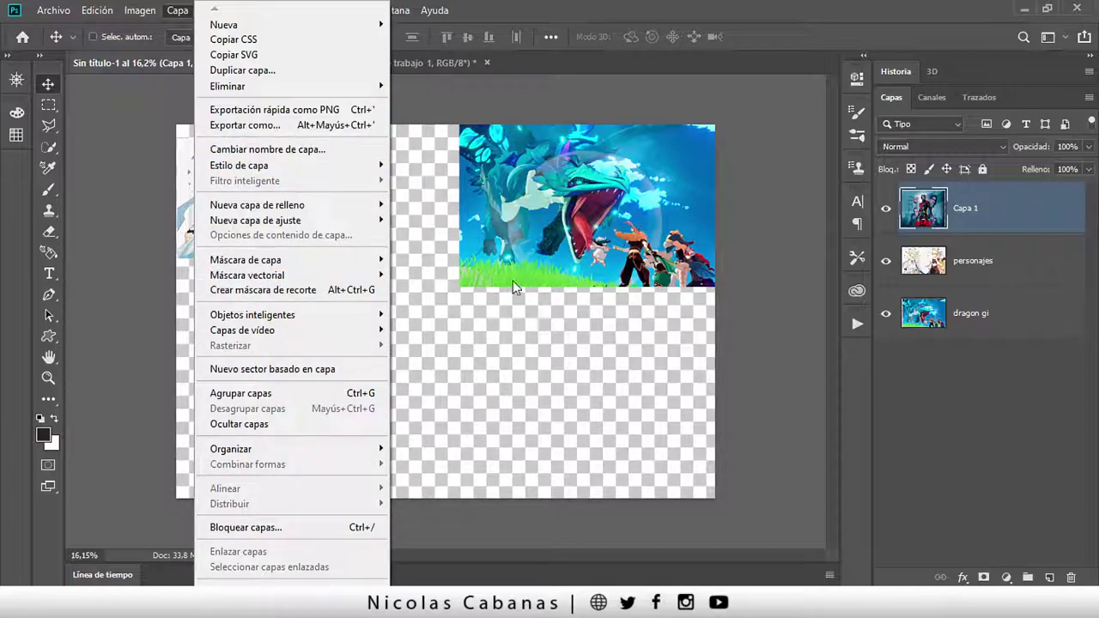
pyautogui.click(918, 412)
pyautogui.click(954, 416)
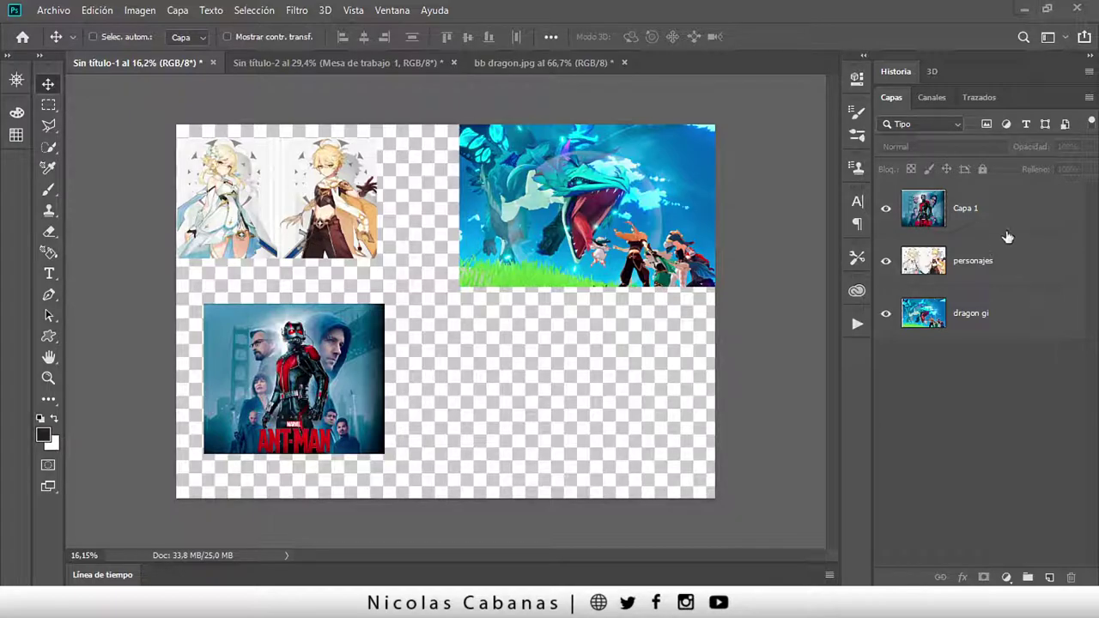
pyautogui.click(981, 311)
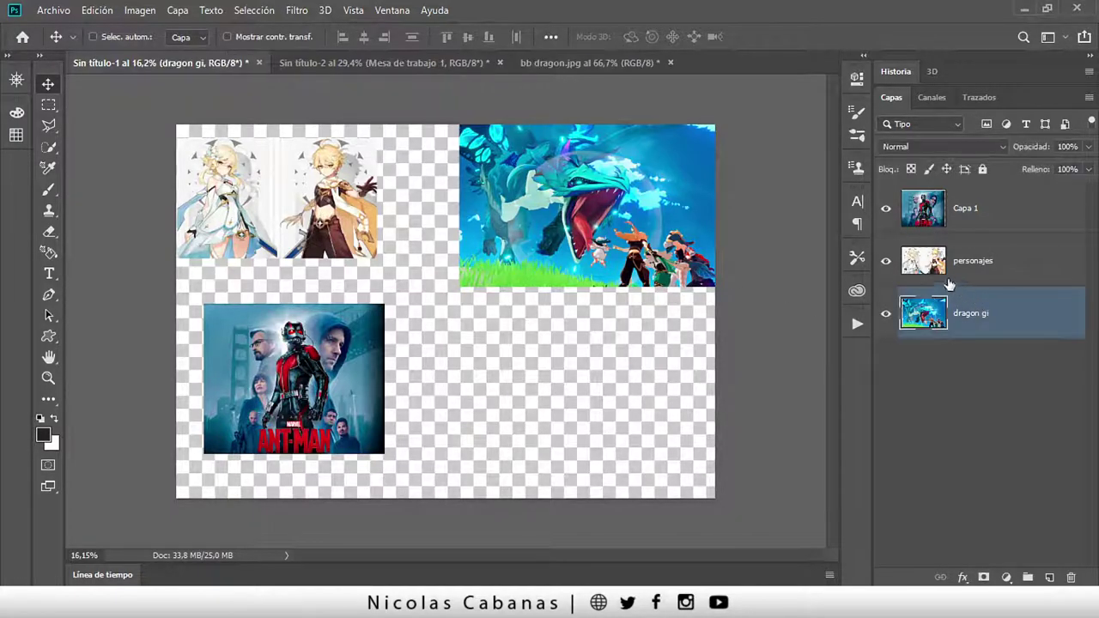
# Step: Create a new Mesa de trabajo artboard, then undo it with Ctrl+Z
pyautogui.click(176, 10)
pyautogui.moveTo(225, 24)
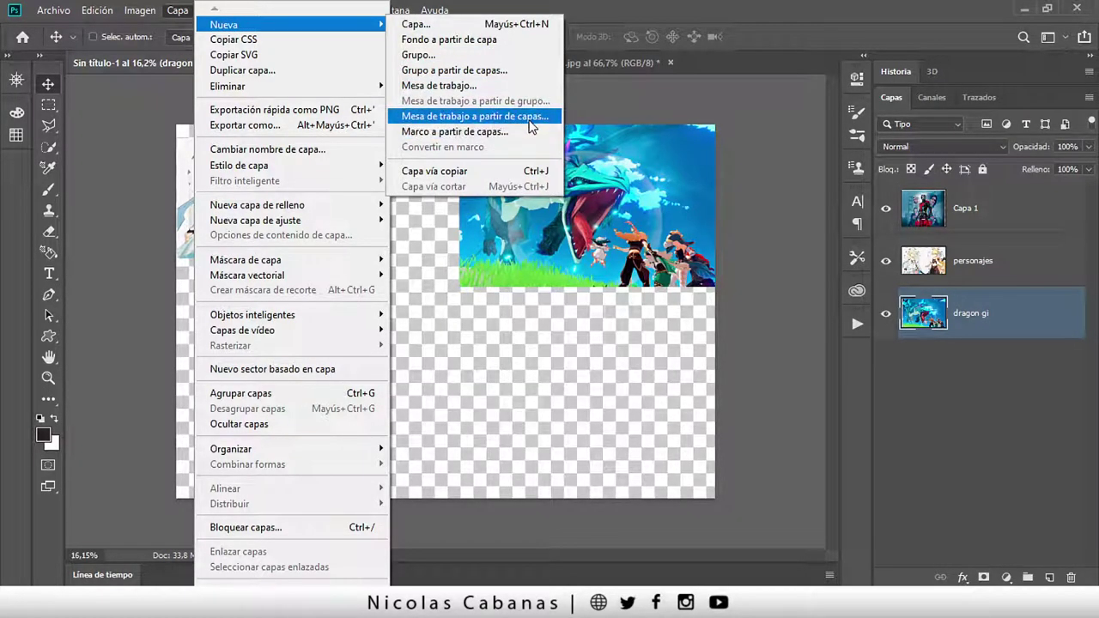
pyautogui.click(463, 89)
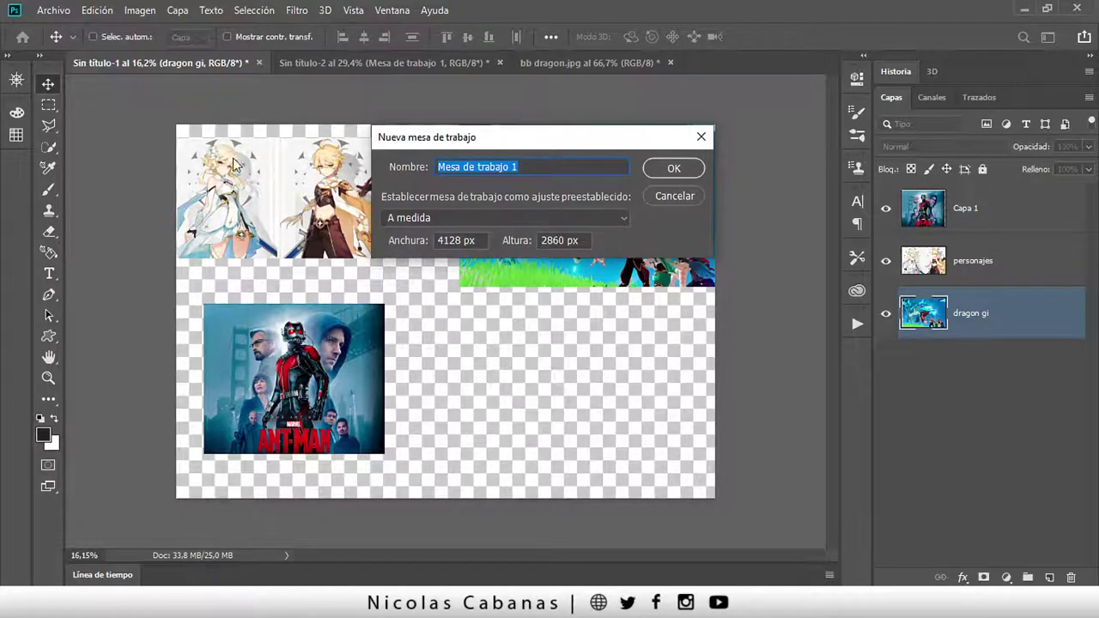
pyautogui.click(670, 170)
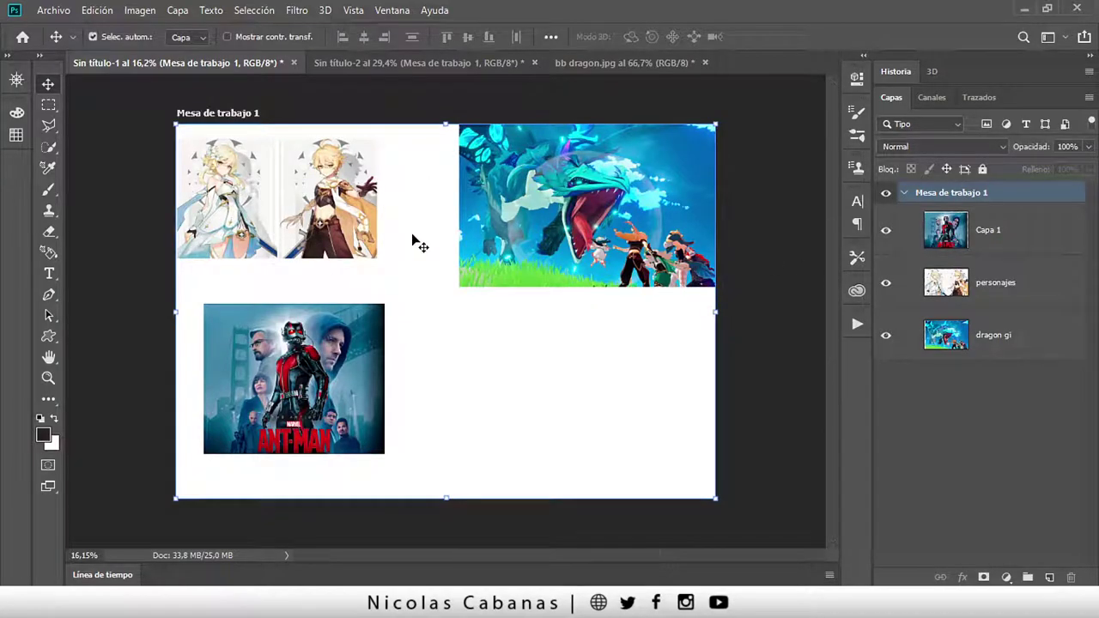
pyautogui.hotkey('ctrl', 'z')
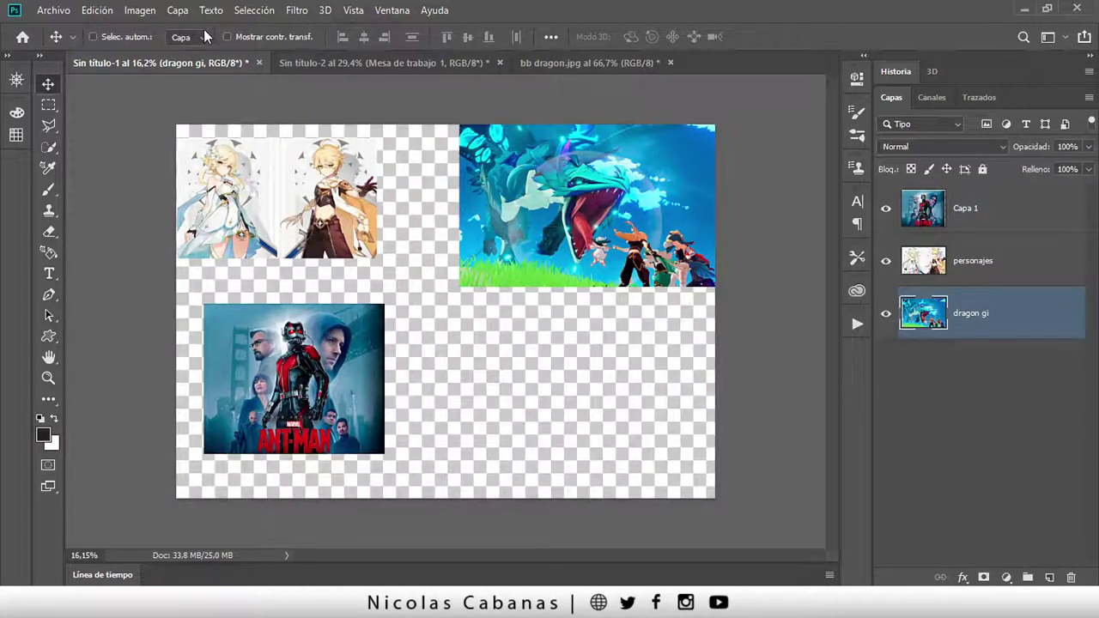
# Step: Create Mesa de trabajo 1 from the dragon gi layer using Mesa de trabajo a partir de capas
pyautogui.click(178, 10)
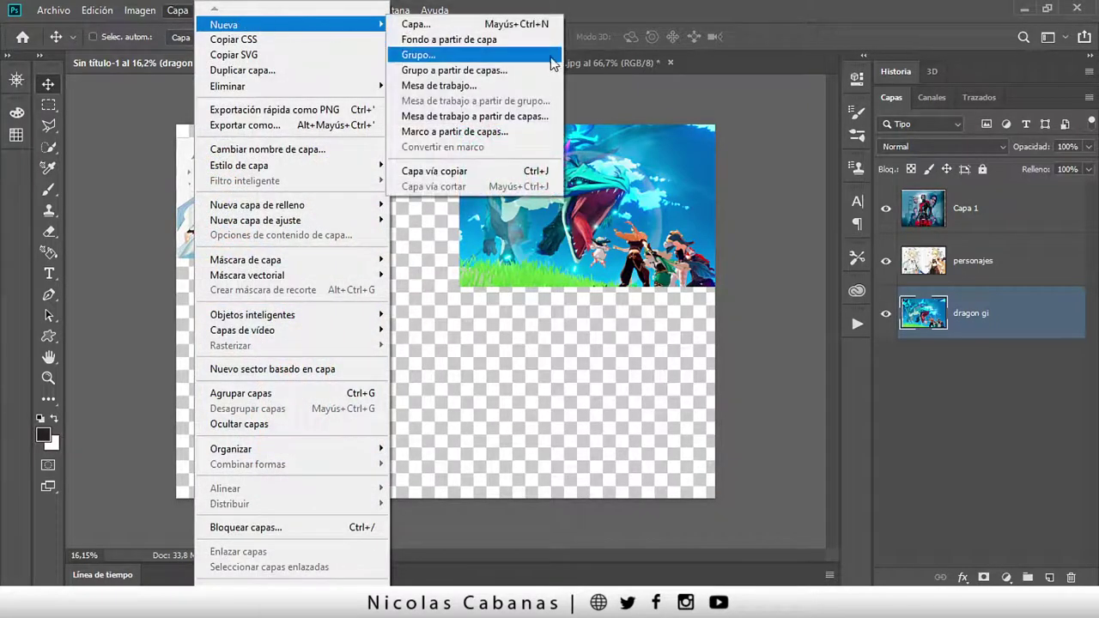
pyautogui.click(517, 121)
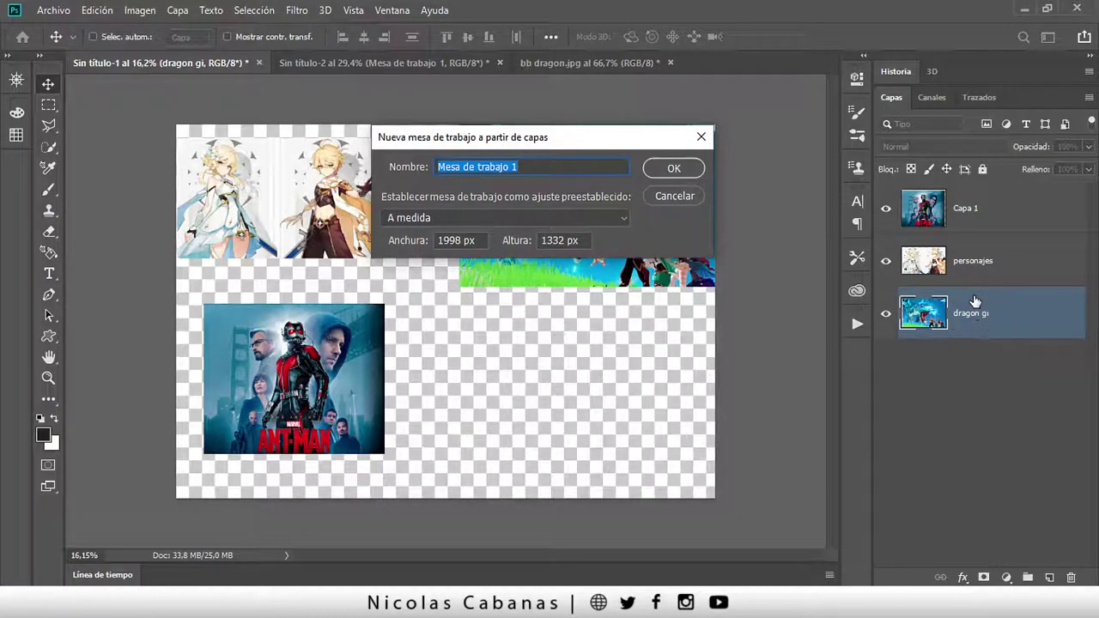
pyautogui.click(672, 169)
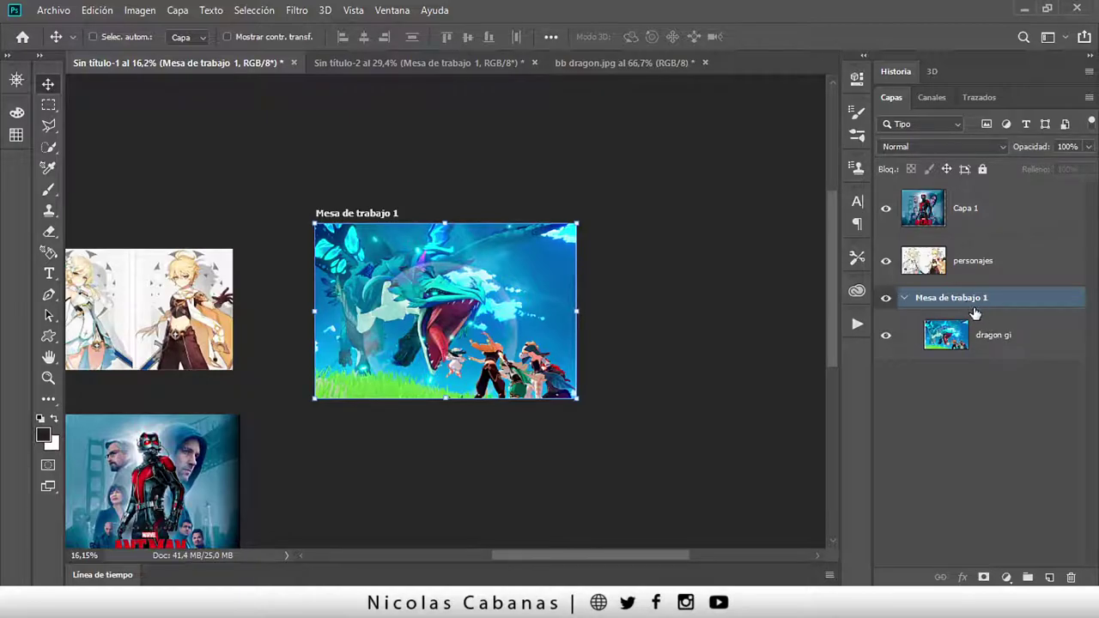
# Step: Create a second artboard from the personajes layer
pyautogui.click(986, 260)
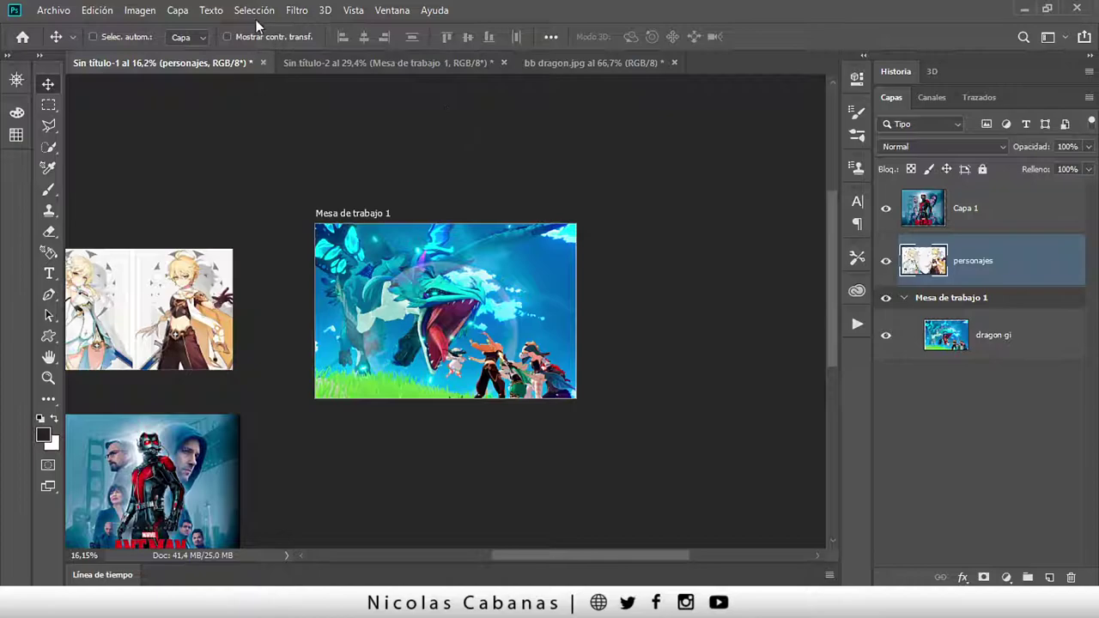
pyautogui.click(178, 10)
pyautogui.moveTo(257, 24)
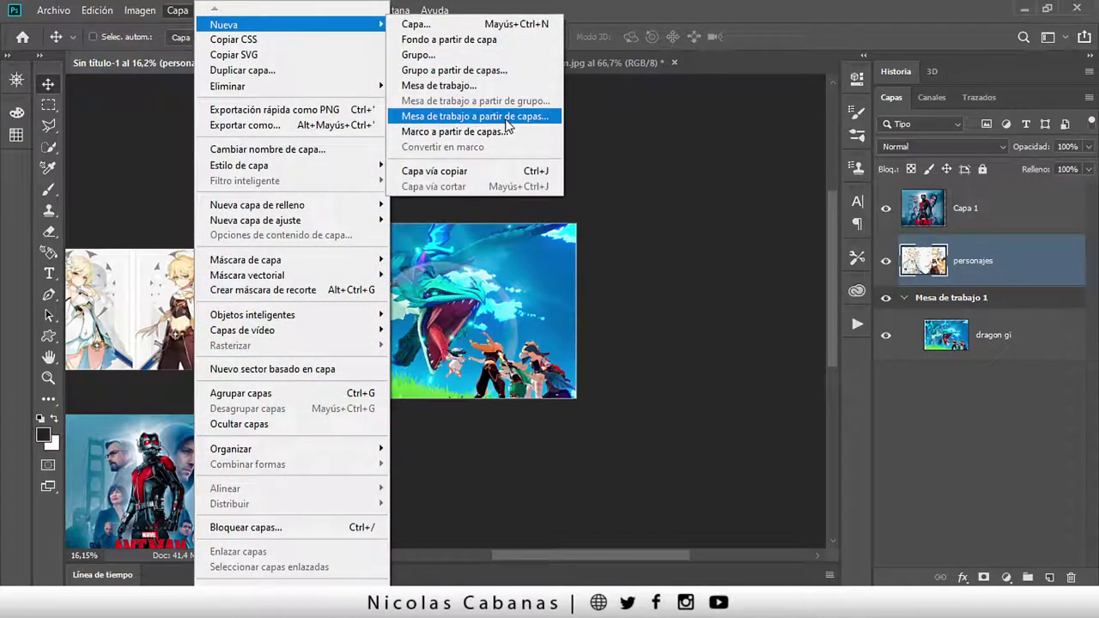
pyautogui.click(507, 120)
pyautogui.click(671, 169)
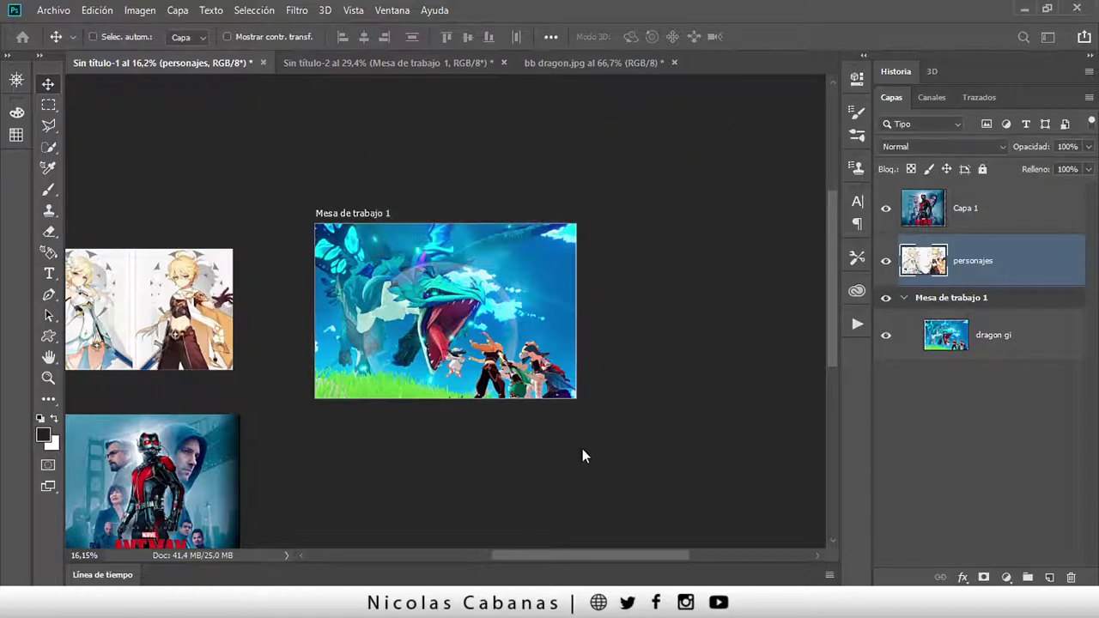
pyautogui.moveTo(567, 554); pyautogui.dragTo(514, 554)
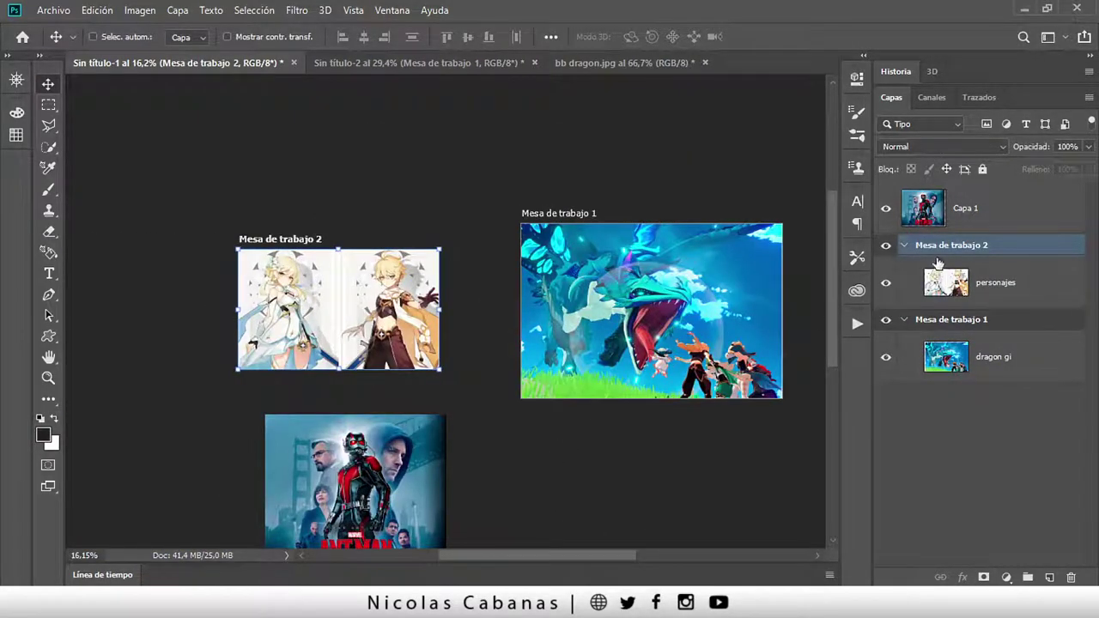
# Step: Ungroup Mesa de trabajo 2 so personajes is loose, then zoom out to fit all three images
pyautogui.click(987, 289)
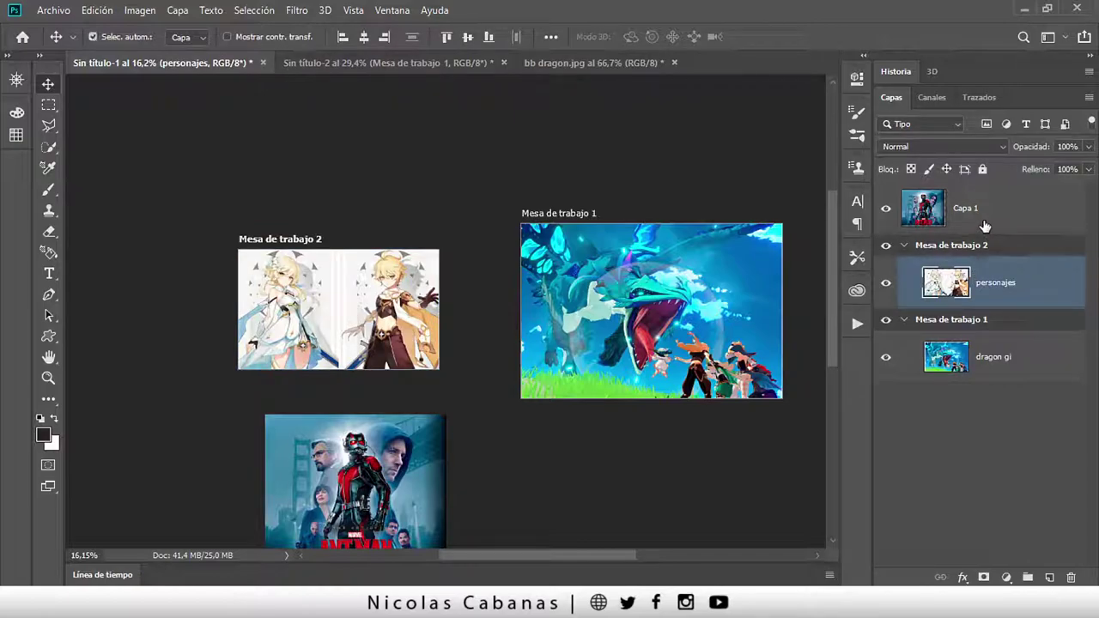
pyautogui.rightClick(1015, 267)
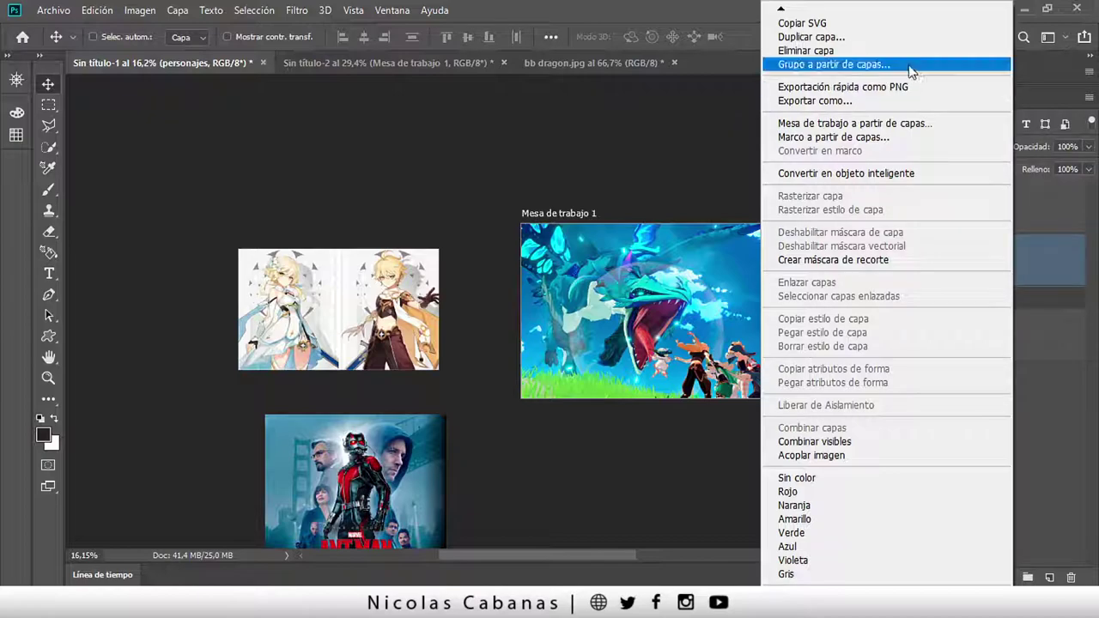
pyautogui.click(950, 129)
pyautogui.click(666, 168)
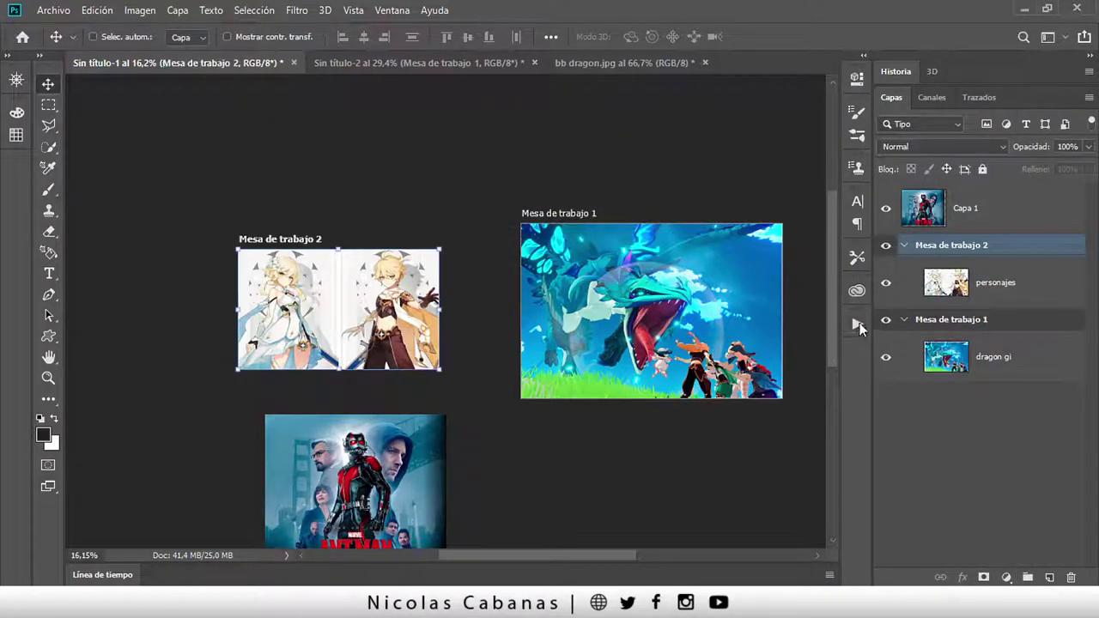
pyautogui.hotkey('ctrl', 'shift', 'g')
pyautogui.press('z')
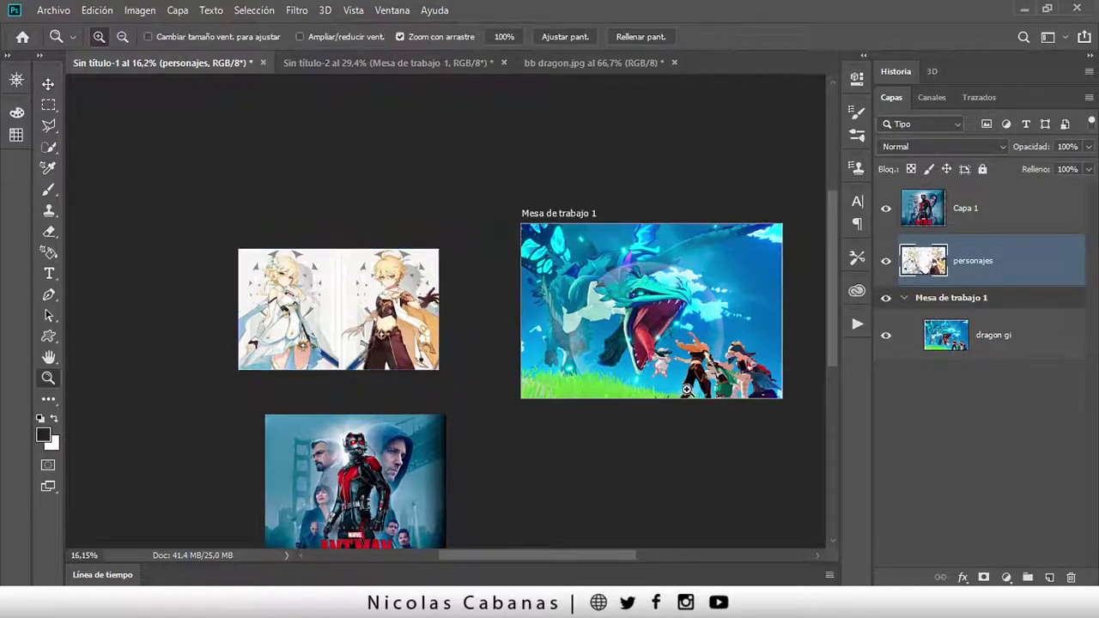
pyautogui.moveTo(687, 391); pyautogui.dragTo(625, 356)
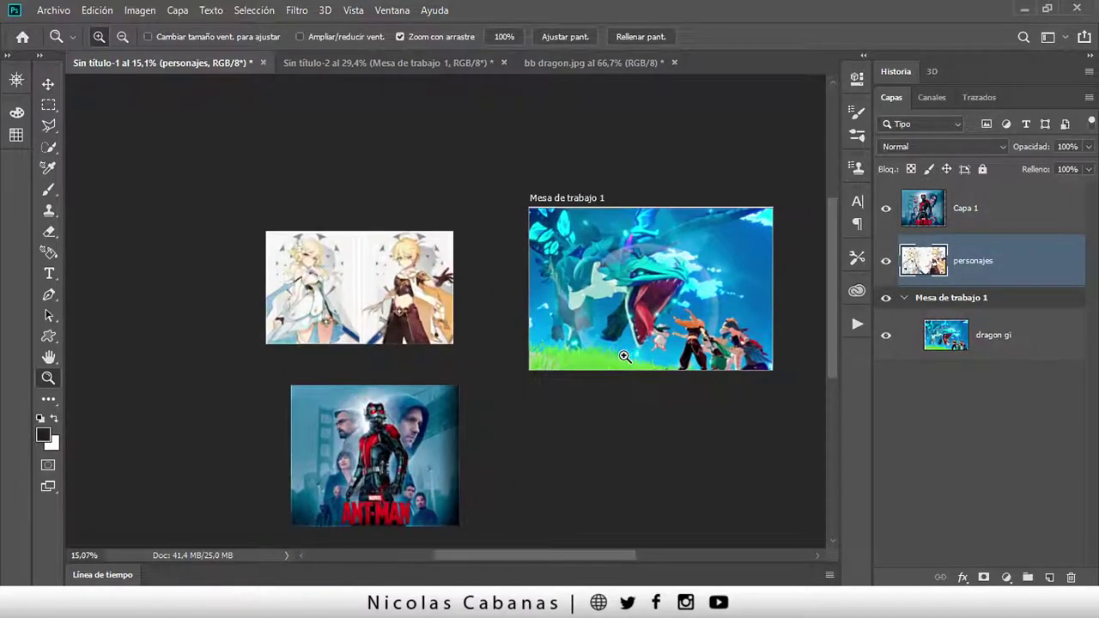
pyautogui.press('v')
pyautogui.moveTo(614, 390); pyautogui.dragTo(586, 361)
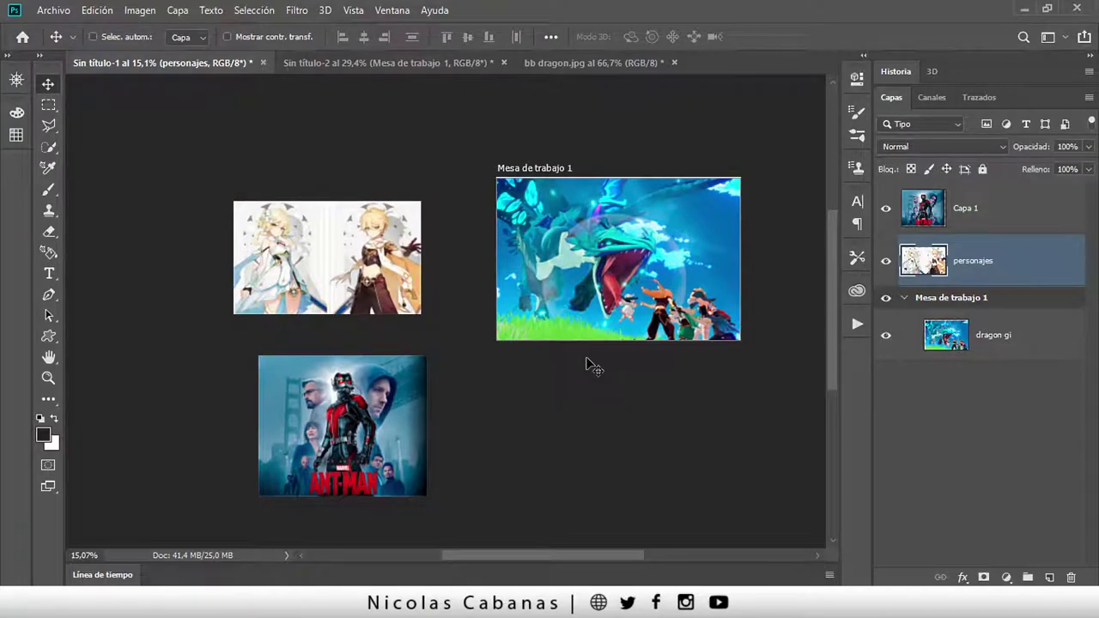
pyautogui.click(355, 62)
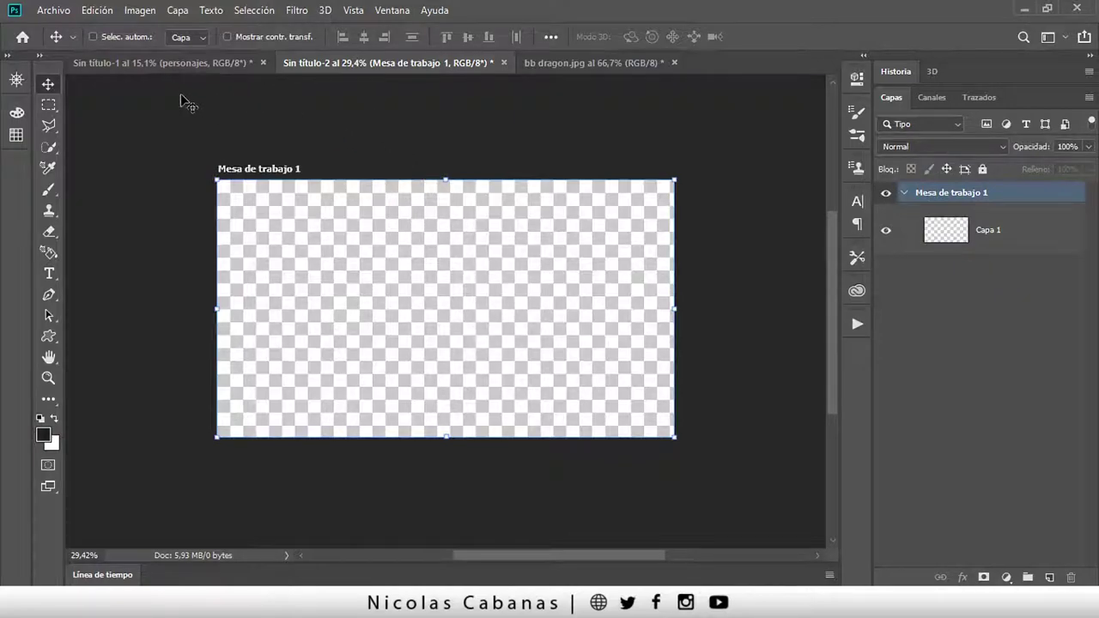
pyautogui.click(172, 67)
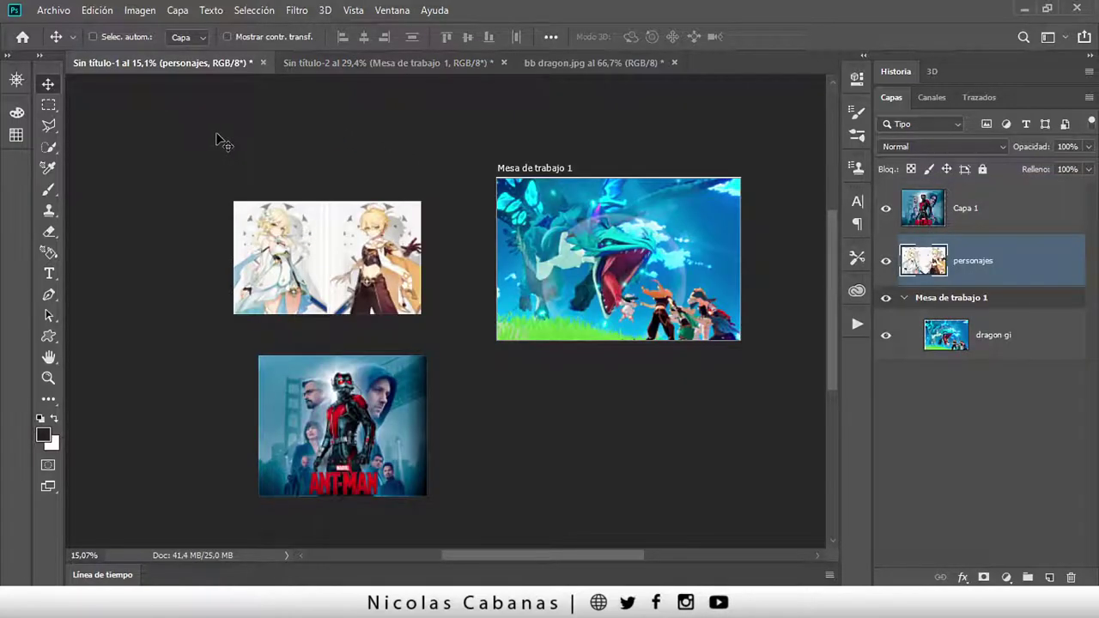